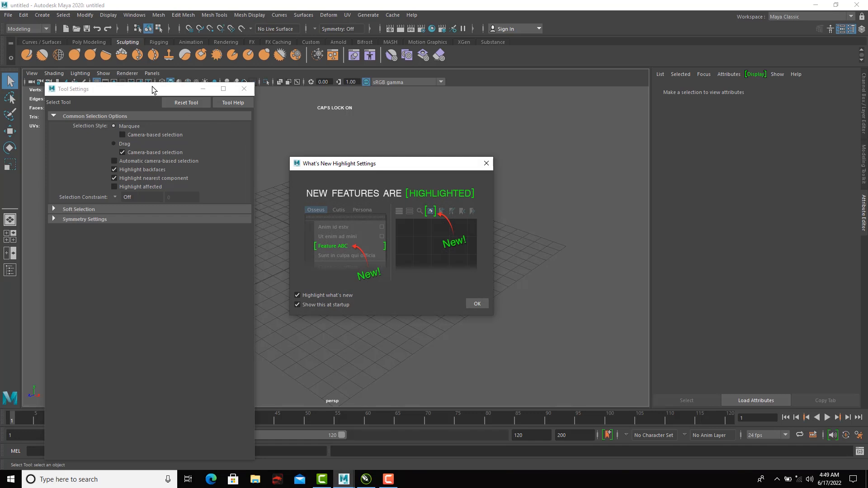
Dismiss the What's New Highlight Settings dialog and close the Tool Settings window.
{"action": "left_click_drag", "start_coordinate": [371, 163], "coordinate": [418, 164]}
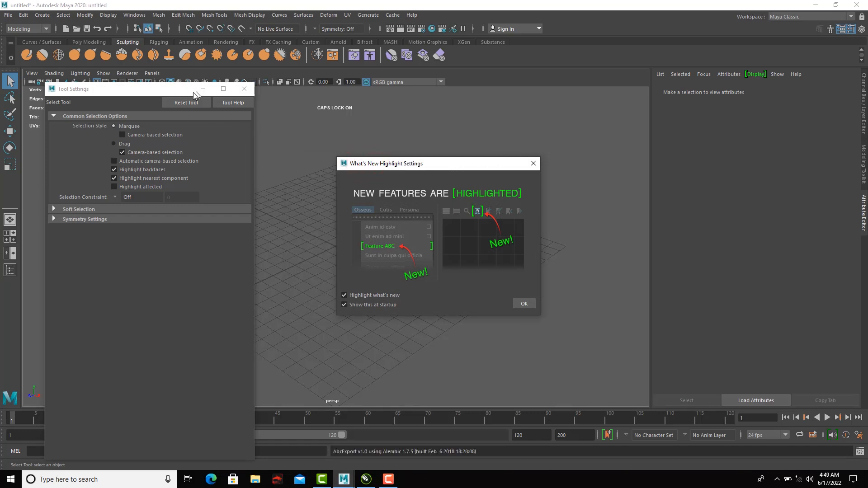
{"action": "left_click", "coordinate": [154, 93]}
{"action": "left_click", "coordinate": [435, 163]}
{"action": "left_click_drag", "start_coordinate": [436, 165], "coordinate": [453, 156]}
{"action": "left_click_drag", "start_coordinate": [517, 150], "coordinate": [553, 75]}
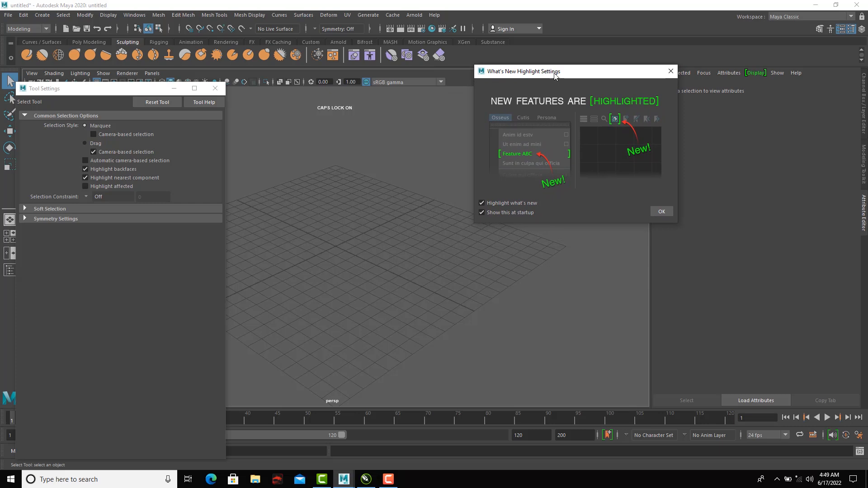
{"action": "left_click", "coordinate": [661, 213]}
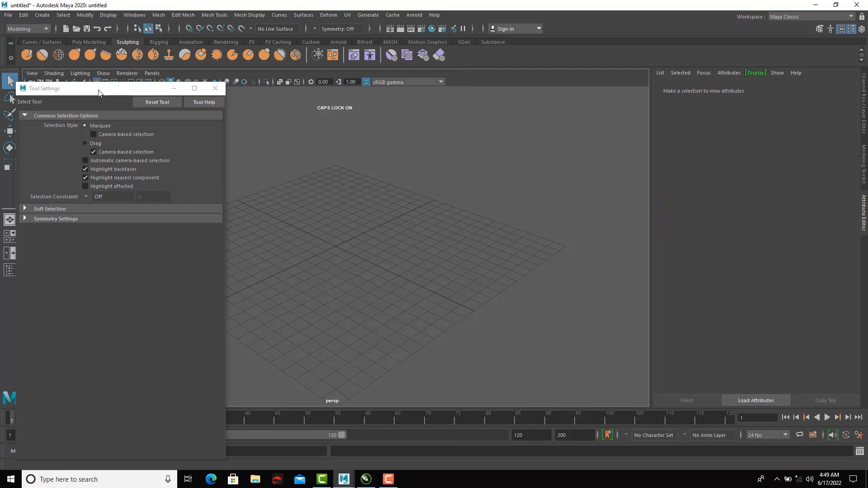
{"action": "left_click_drag", "start_coordinate": [99, 93], "coordinate": [200, 111]}
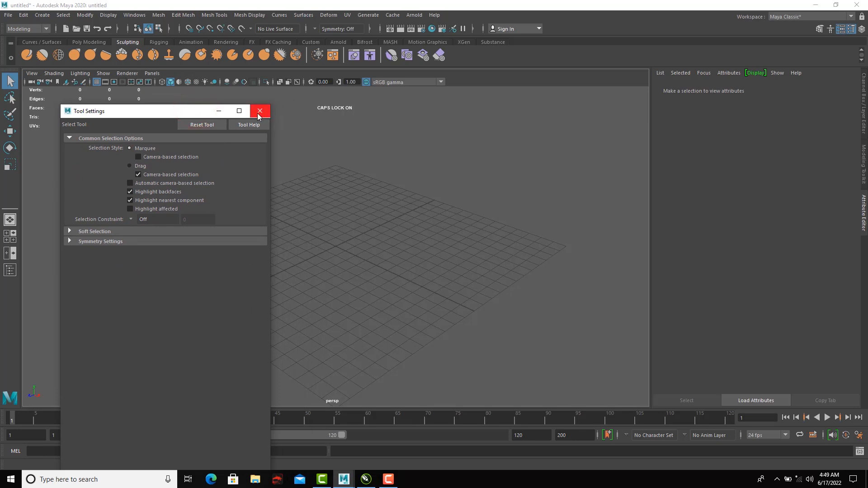
{"action": "left_click", "coordinate": [260, 112]}
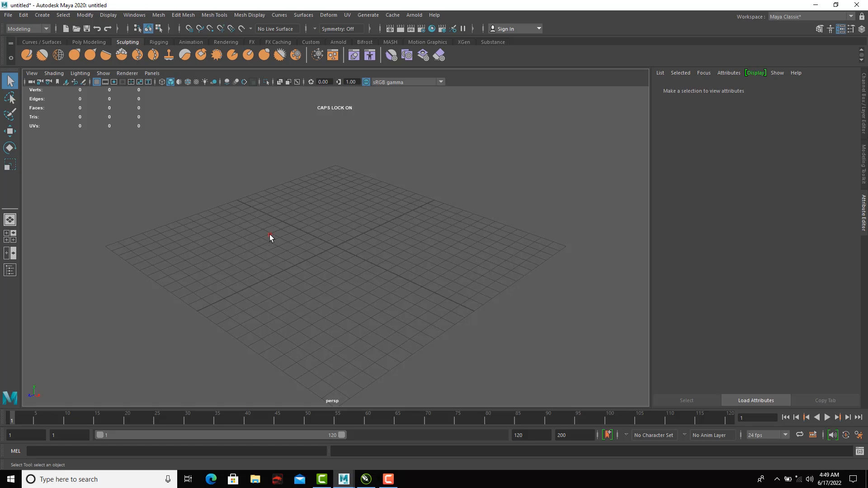
{"action": "left_click_drag", "start_coordinate": [269, 235], "coordinate": [352, 246], "text": "alt"}
{"action": "scroll", "coordinate": [316, 251], "scroll_direction": "down", "scroll_amount": 2}
{"action": "left_click_drag", "start_coordinate": [307, 223], "coordinate": [227, 238], "text": "alt"}
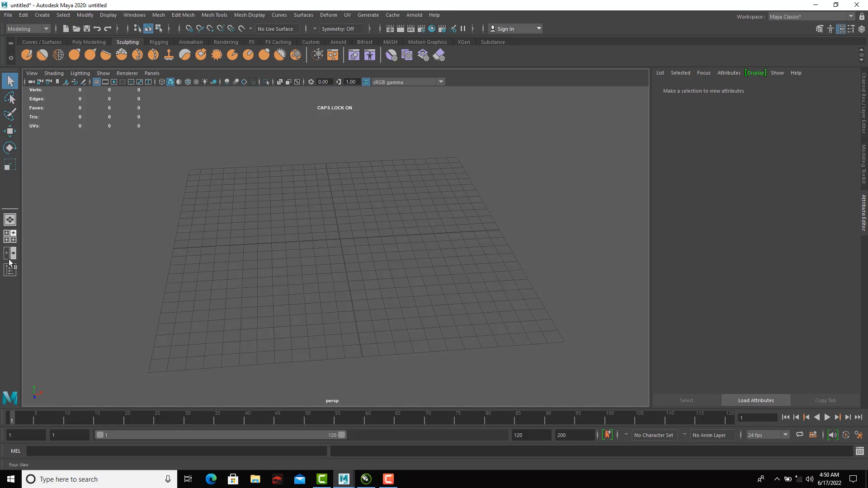
Activate the Move, Paint Selection, Lasso and Select tools one after another to try them.
{"action": "left_click", "coordinate": [10, 132]}
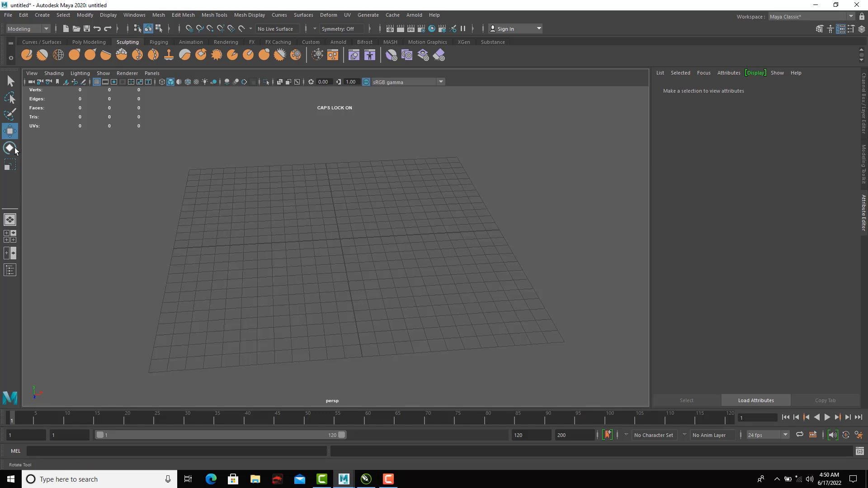
{"action": "left_click", "coordinate": [11, 115]}
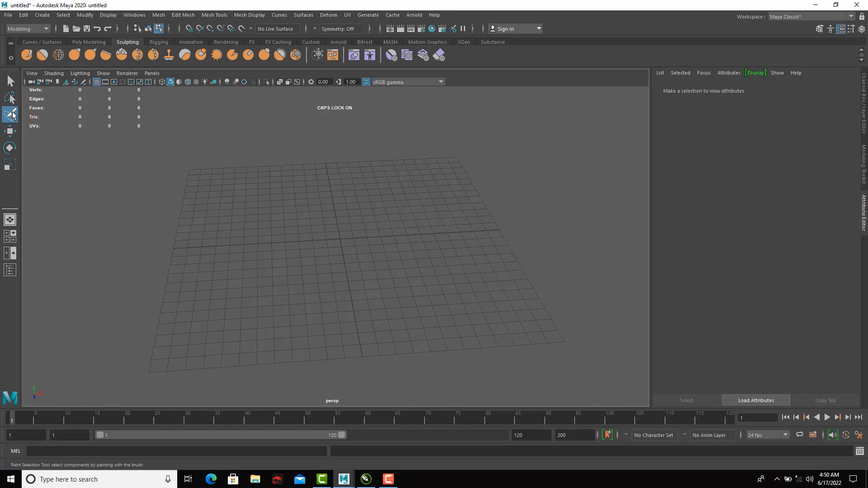
{"action": "left_click", "coordinate": [14, 97]}
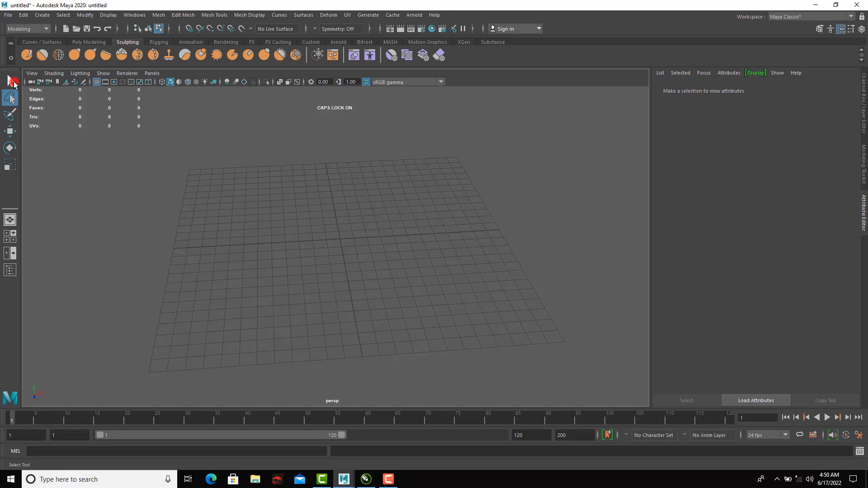
{"action": "left_click", "coordinate": [13, 83]}
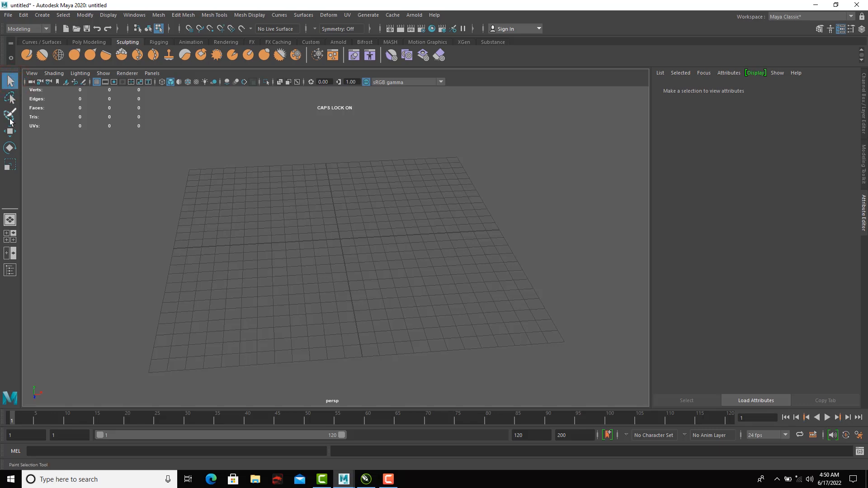
Activate the Move, Rotate and Scale tools in turn to review the transform tools.
{"action": "left_click", "coordinate": [13, 132]}
{"action": "left_click", "coordinate": [11, 132]}
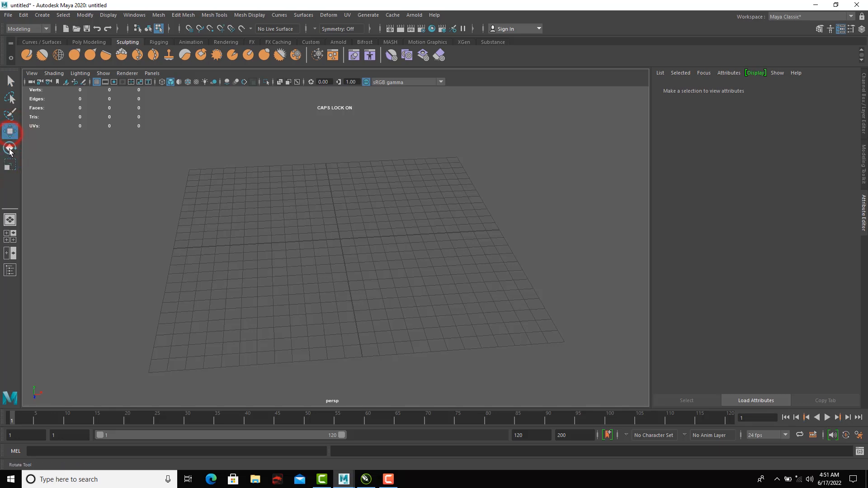
{"action": "left_click", "coordinate": [10, 149]}
{"action": "left_click", "coordinate": [10, 164]}
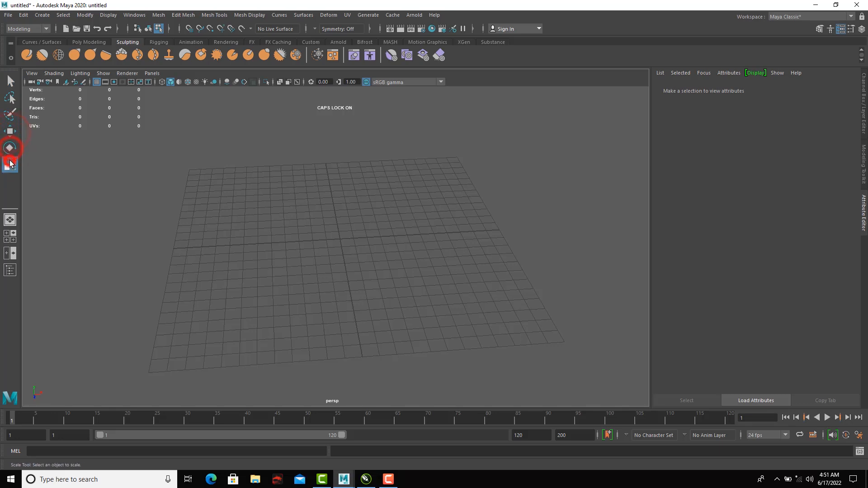
{"action": "left_click", "coordinate": [10, 131]}
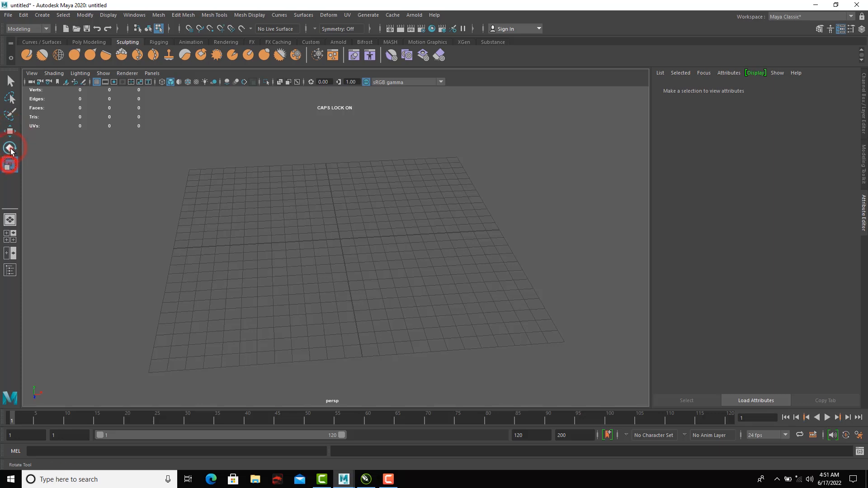
{"action": "left_click", "coordinate": [10, 131]}
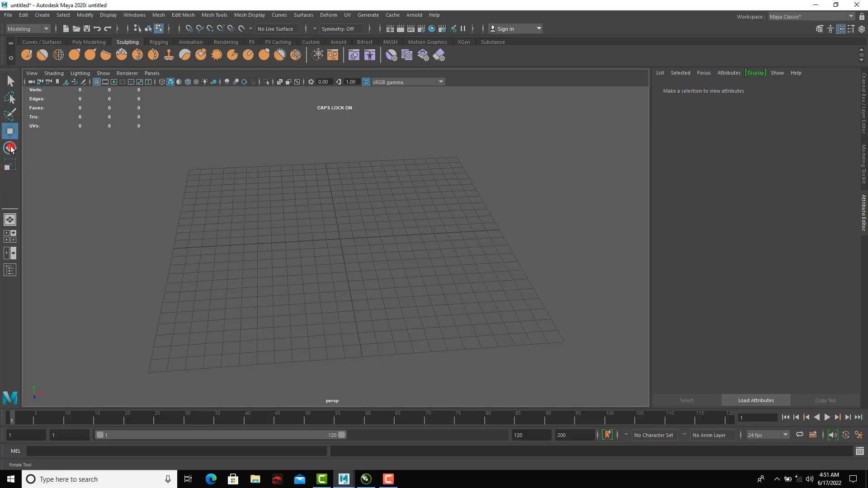
{"action": "left_click", "coordinate": [10, 149]}
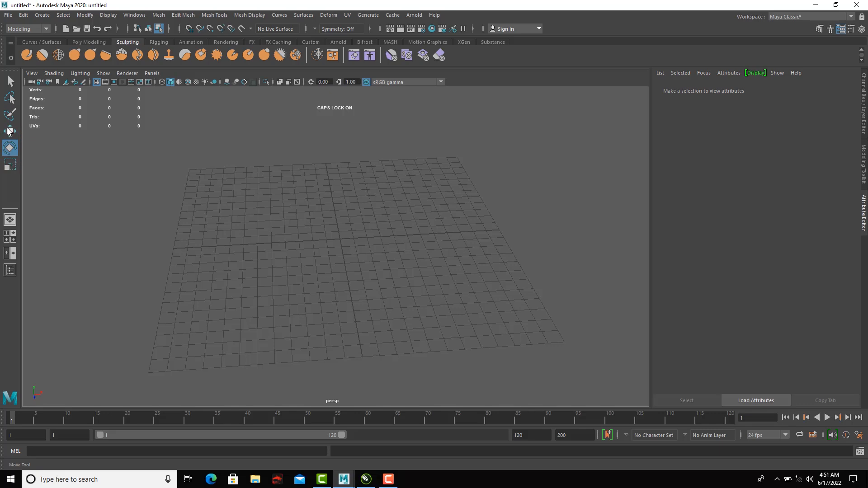
Switch repeatedly between the Select, Lasso and Paint Selection tools to review the selection tools.
{"action": "left_click", "coordinate": [10, 99]}
{"action": "left_click", "coordinate": [10, 81]}
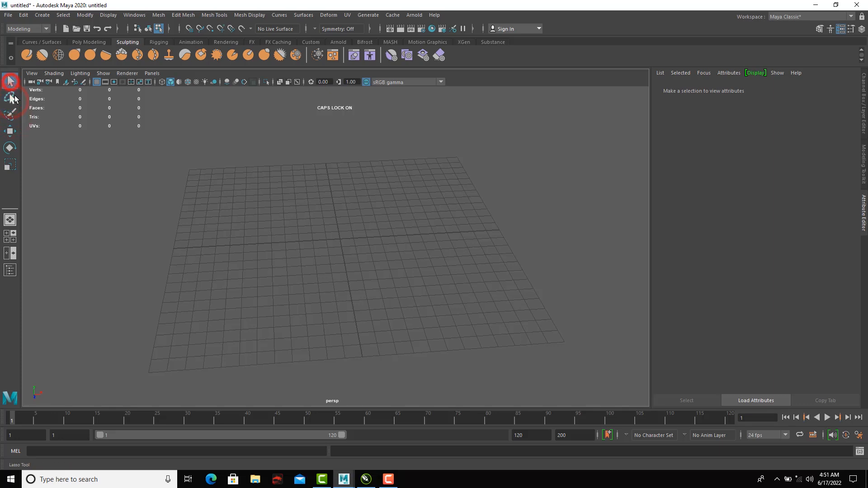
{"action": "left_click", "coordinate": [10, 98]}
{"action": "left_click", "coordinate": [11, 113]}
{"action": "left_click", "coordinate": [11, 99]}
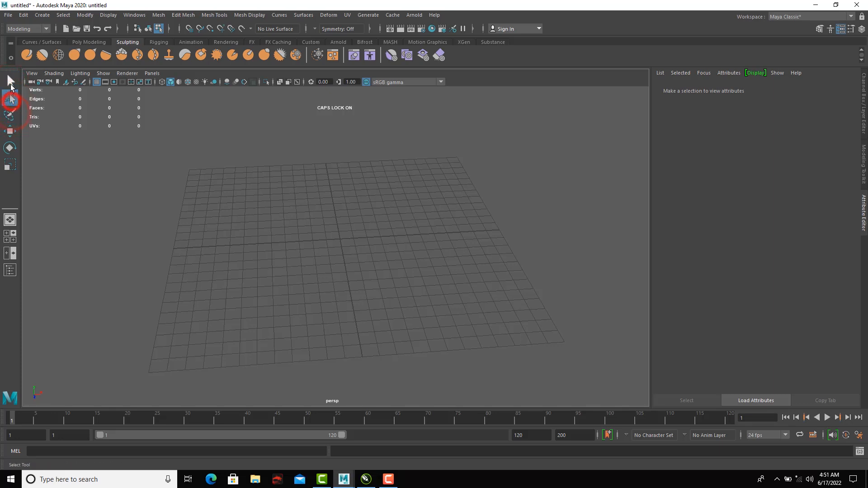
{"action": "left_click", "coordinate": [11, 82]}
{"action": "left_click", "coordinate": [11, 113]}
{"action": "left_click", "coordinate": [11, 99]}
{"action": "left_click", "coordinate": [11, 84]}
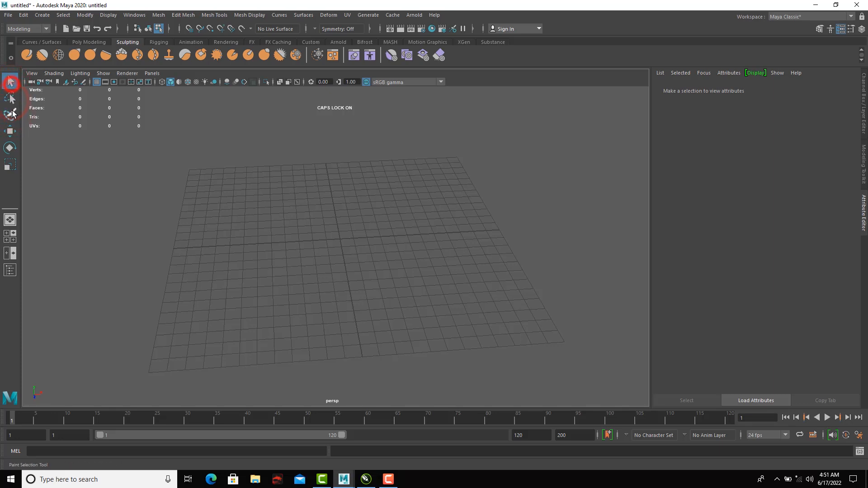
{"action": "left_click", "coordinate": [11, 113]}
{"action": "left_click", "coordinate": [11, 100]}
{"action": "left_click", "coordinate": [10, 83]}
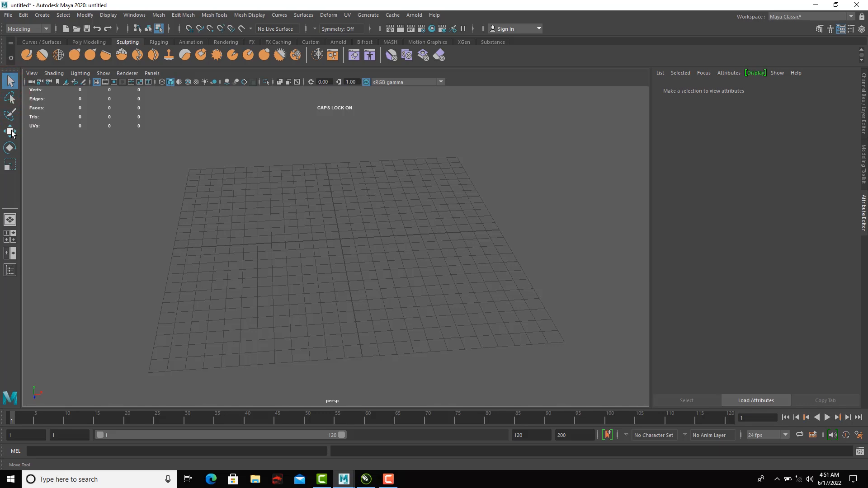
Go through the transform tools once more and leave the Move tool active.
{"action": "left_click", "coordinate": [11, 131]}
{"action": "left_click", "coordinate": [11, 147]}
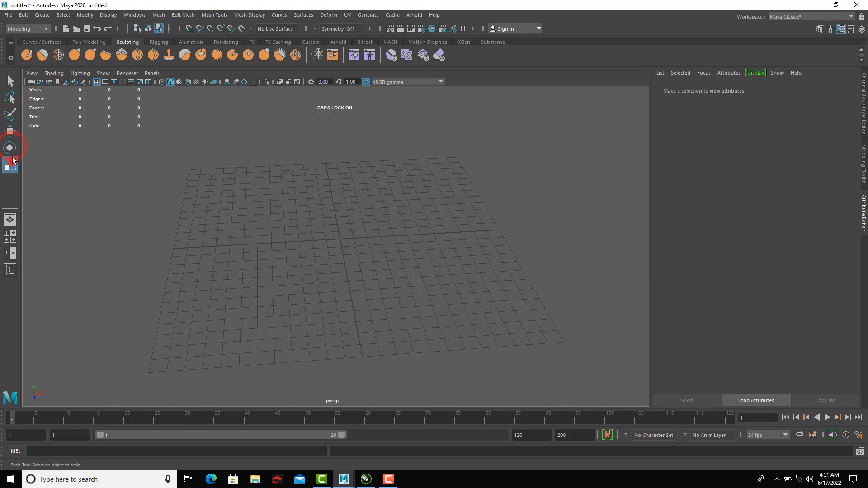
{"action": "left_click", "coordinate": [11, 131]}
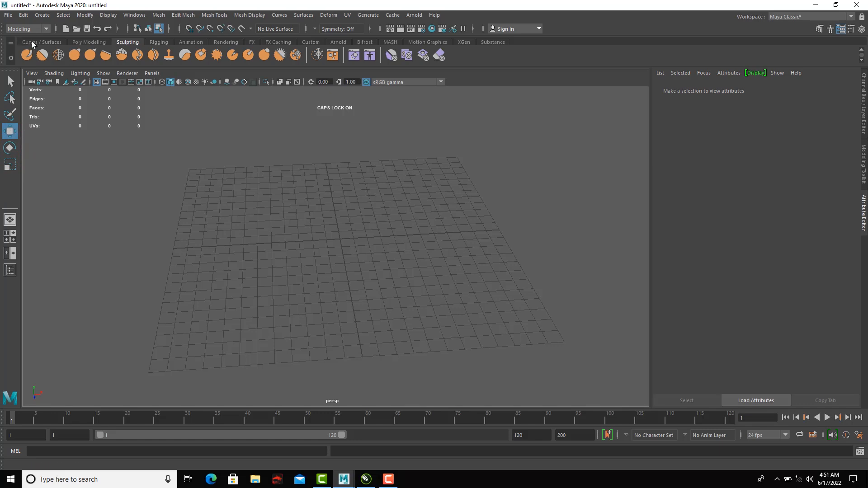
Examine the tools on the Curves / Surfaces, Poly Modeling and Sculpting shelves.
{"action": "left_click", "coordinate": [58, 42]}
{"action": "left_click", "coordinate": [89, 42]}
{"action": "left_click", "coordinate": [128, 41]}
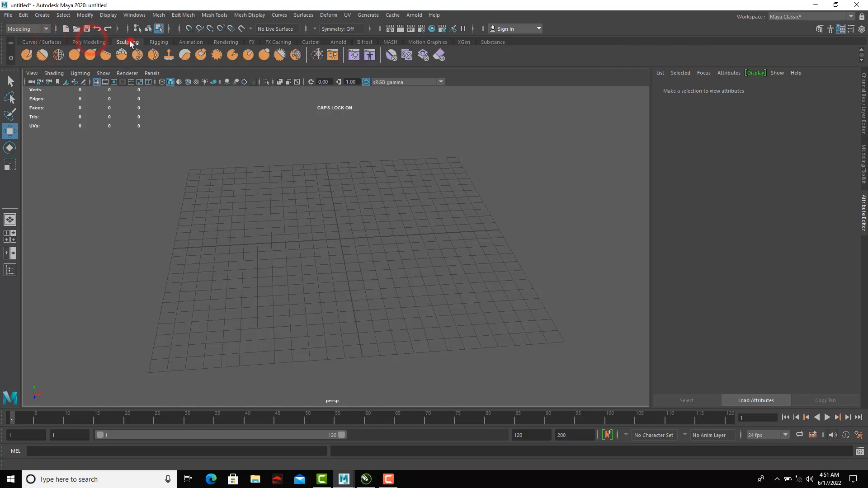
{"action": "left_click", "coordinate": [54, 42]}
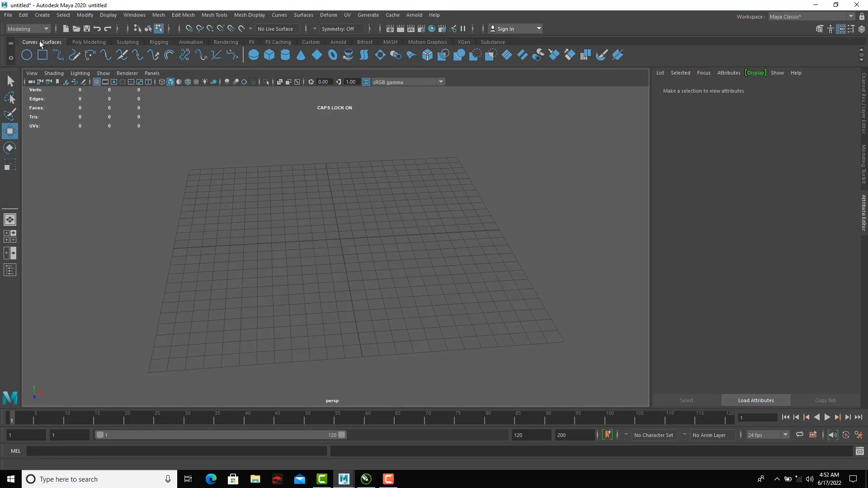
{"action": "left_click", "coordinate": [89, 43]}
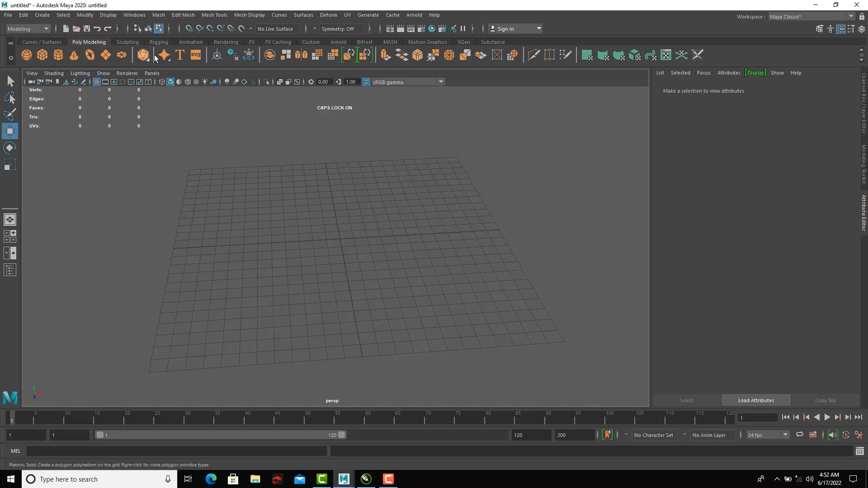
{"action": "left_click", "coordinate": [132, 43]}
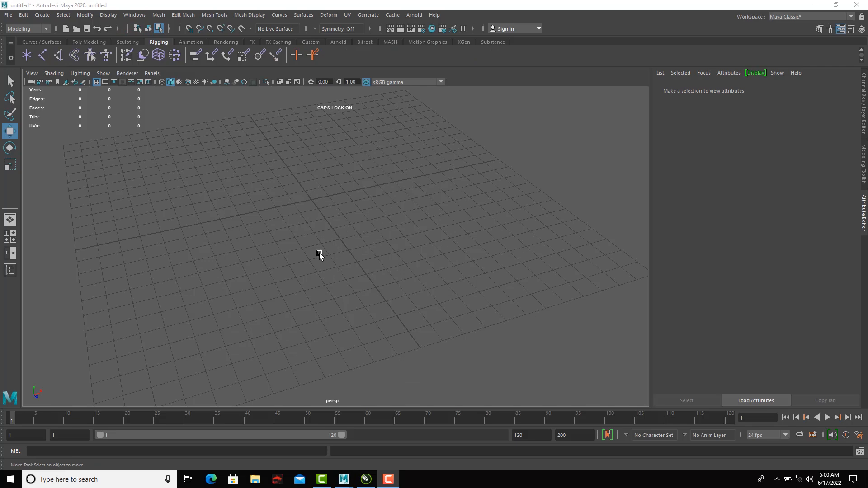
Display the Poly Modeling shelf.
{"action": "left_click_drag", "start_coordinate": [302, 244], "coordinate": [353, 210], "text": "alt"}
{"action": "left_click_drag", "start_coordinate": [277, 210], "coordinate": [289, 209], "text": "alt"}
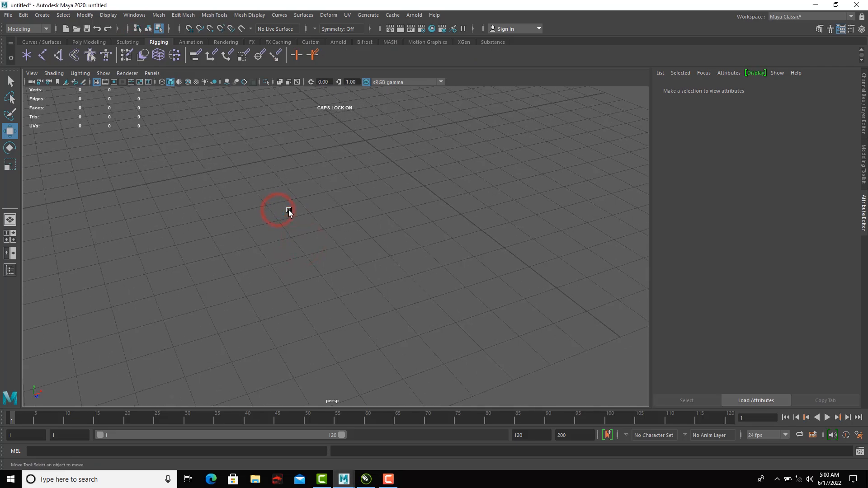
{"action": "left_click_drag", "start_coordinate": [192, 167], "coordinate": [199, 156], "text": "alt"}
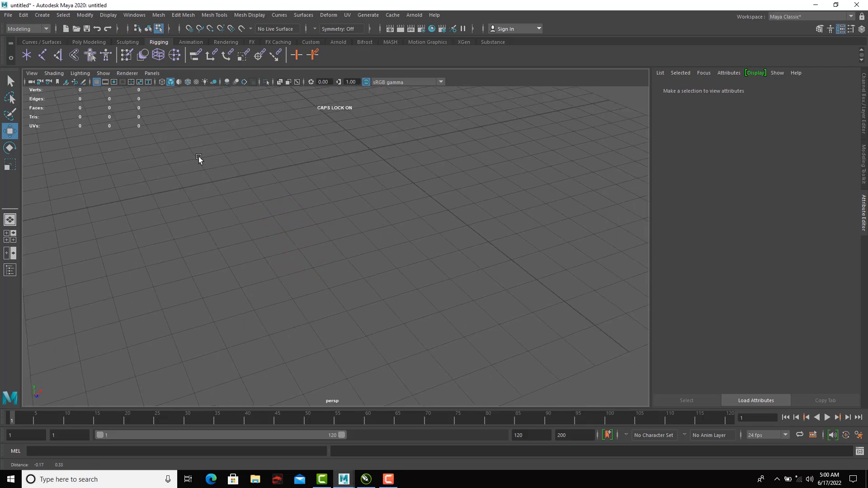
{"action": "left_click", "coordinate": [83, 43]}
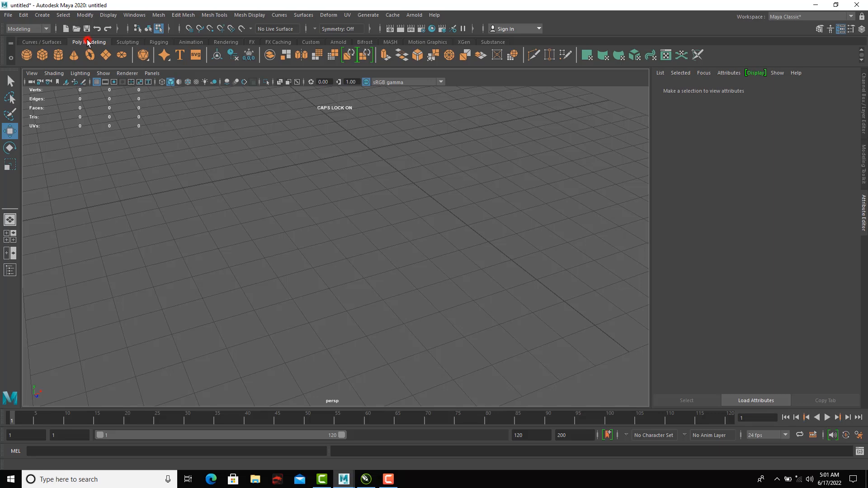
{"action": "left_click", "coordinate": [87, 39]}
{"action": "left_click", "coordinate": [80, 41]}
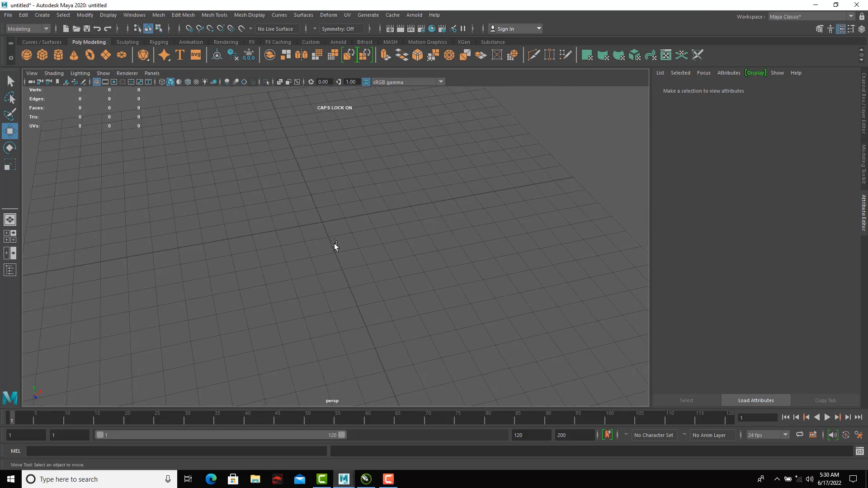
{"action": "left_click_drag", "start_coordinate": [326, 243], "coordinate": [306, 237], "text": "alt"}
{"action": "middle_click_drag", "start_coordinate": [306, 237], "coordinate": [341, 242], "text": "alt"}
{"action": "scroll", "coordinate": [322, 243], "scroll_direction": "up", "scroll_amount": 4}
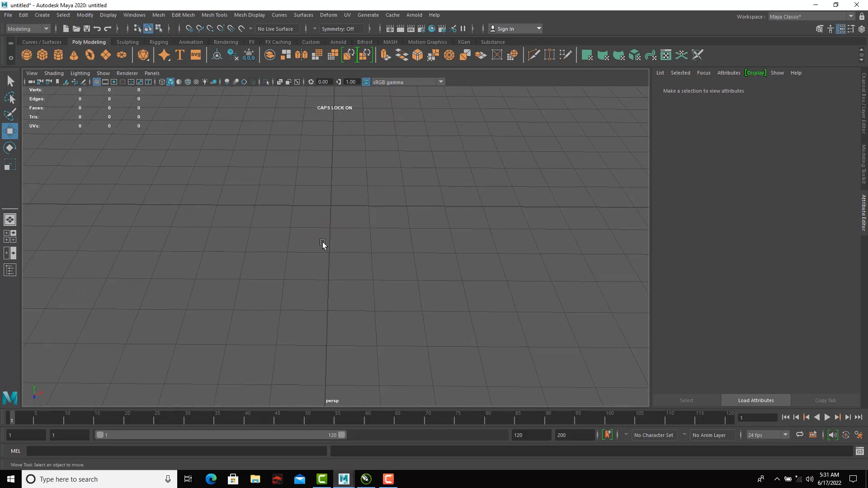
{"action": "left_click_drag", "start_coordinate": [333, 232], "coordinate": [343, 234], "text": "alt"}
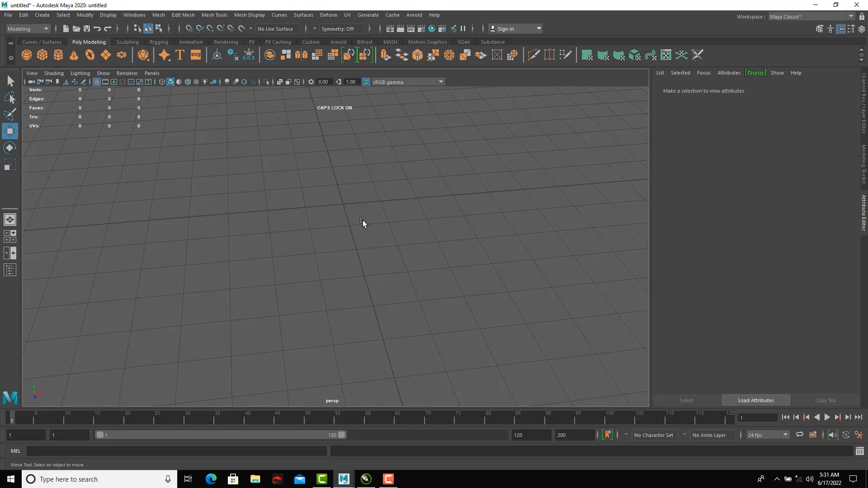
{"action": "scroll", "coordinate": [336, 203], "scroll_direction": "down", "scroll_amount": 2}
{"action": "middle_click_drag", "start_coordinate": [335, 204], "coordinate": [334, 220], "text": "alt"}
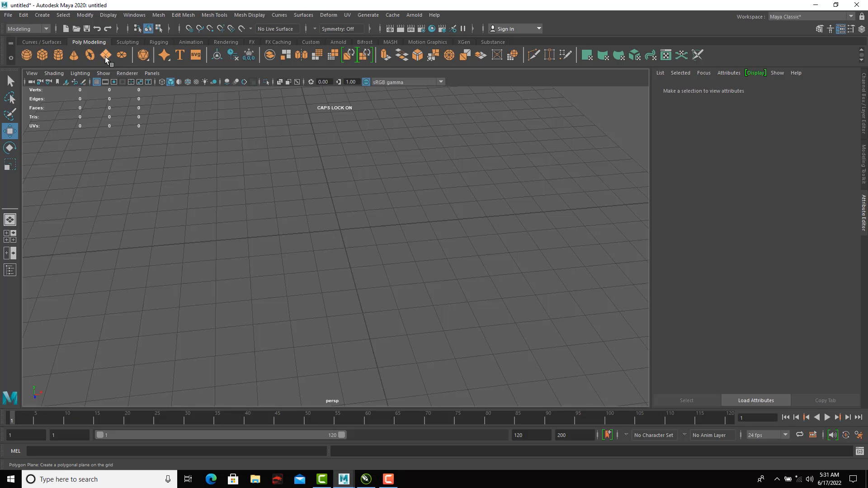
{"action": "left_click_drag", "start_coordinate": [291, 163], "coordinate": [281, 171], "text": "alt"}
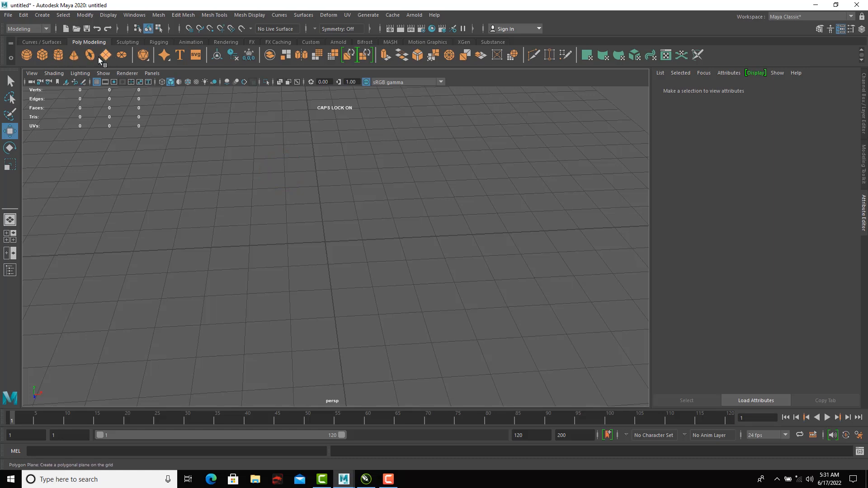
{"action": "left_click", "coordinate": [47, 17]}
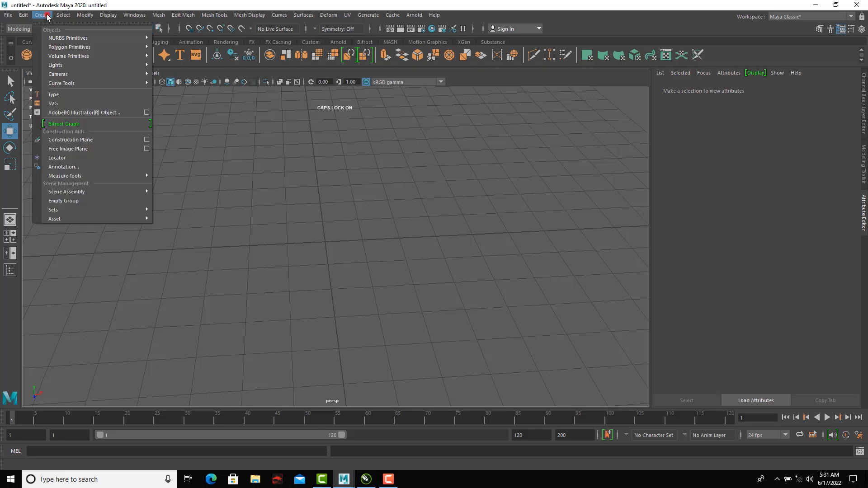
{"action": "mouse_move", "coordinate": [63, 43]}
{"action": "left_click", "coordinate": [346, 199]}
{"action": "left_click_drag", "start_coordinate": [351, 211], "coordinate": [368, 244], "text": "alt"}
{"action": "left_click_drag", "start_coordinate": [316, 217], "coordinate": [326, 215], "text": "alt"}
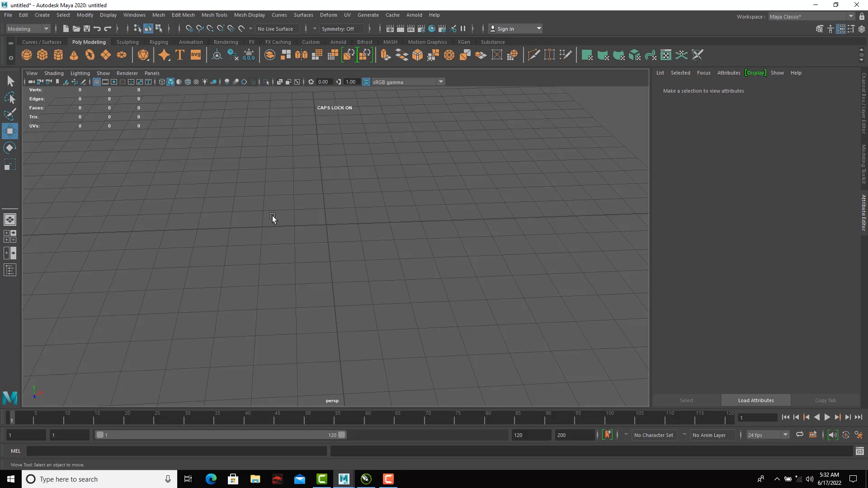
Create a polygon sphere at the center of the grid and activate the Move tool for it.
{"action": "mouse_move", "coordinate": [346, 217]}
{"action": "left_mouse_down", "text": "alt"}
{"action": "mouse_move", "coordinate": [347, 192]}
{"action": "mouse_move", "coordinate": [335, 217]}
{"action": "left_mouse_up", "text": "alt"}
{"action": "left_click", "coordinate": [9, 131]}
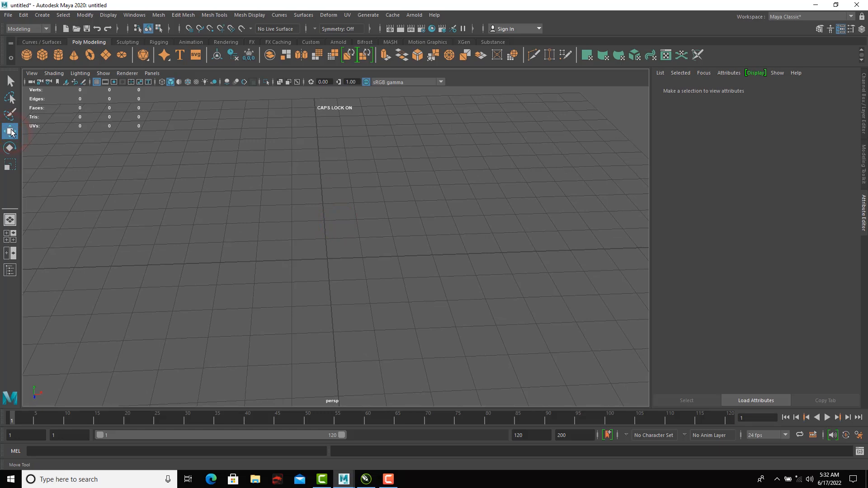
{"action": "left_click", "coordinate": [28, 54]}
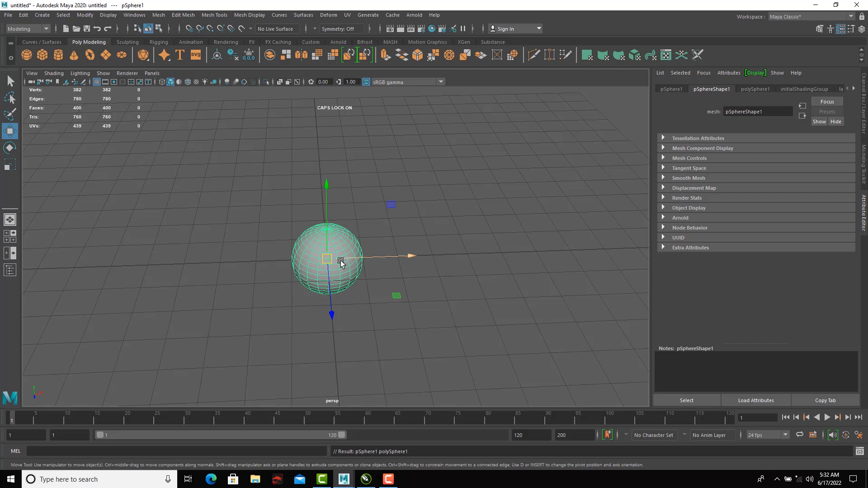
{"action": "left_click", "coordinate": [10, 132]}
Examine the sphere and its move manipulator from several angles and distances by orbiting, zooming and panning the perspective view.
{"action": "left_click_drag", "start_coordinate": [370, 269], "coordinate": [324, 215], "text": "alt"}
{"action": "right_click_drag", "start_coordinate": [324, 215], "coordinate": [318, 245], "text": "alt"}
{"action": "left_click_drag", "start_coordinate": [297, 243], "coordinate": [394, 256], "text": "alt"}
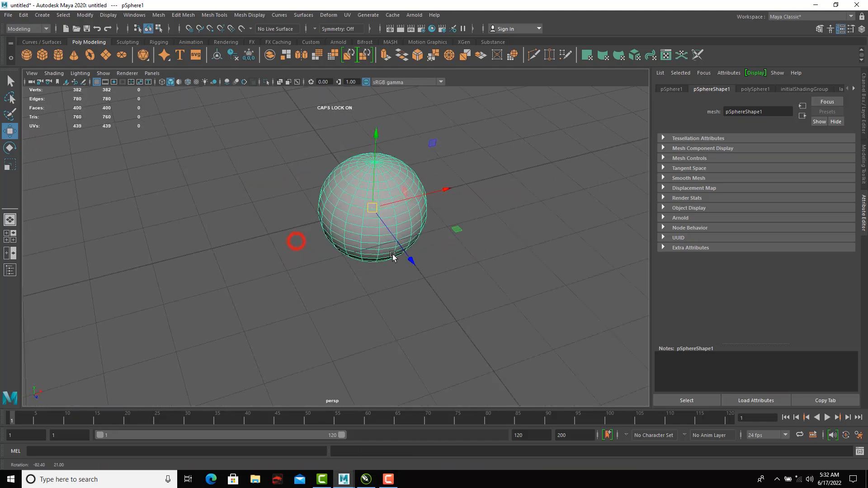
{"action": "middle_click_drag", "start_coordinate": [394, 256], "coordinate": [357, 278], "text": "alt"}
{"action": "left_click_drag", "start_coordinate": [356, 276], "coordinate": [347, 248], "text": "alt"}
{"action": "right_click_drag", "start_coordinate": [346, 248], "coordinate": [338, 220], "text": "alt"}
{"action": "middle_click_drag", "start_coordinate": [338, 221], "coordinate": [339, 237], "text": "alt"}
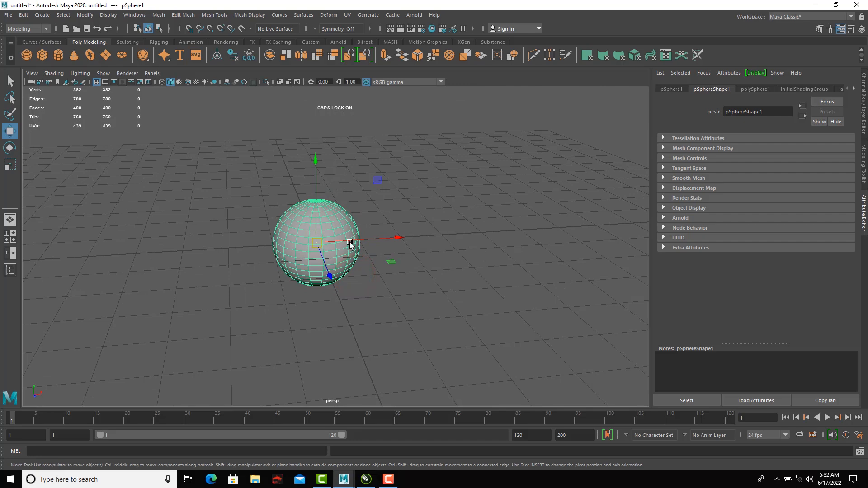
{"action": "mouse_move", "coordinate": [318, 270]}
{"action": "left_mouse_down", "text": "alt"}
{"action": "mouse_move", "coordinate": [291, 268]}
{"action": "mouse_move", "coordinate": [330, 273]}
{"action": "mouse_move", "coordinate": [316, 276]}
{"action": "left_mouse_up", "text": "alt"}
{"action": "middle_click_drag", "start_coordinate": [316, 275], "coordinate": [331, 265], "text": "alt"}
{"action": "right_click_drag", "start_coordinate": [330, 266], "coordinate": [340, 265], "text": "alt"}
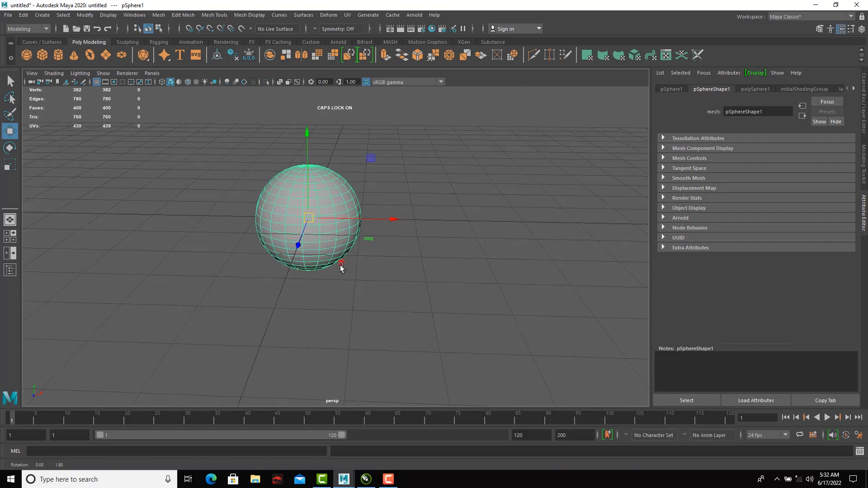
{"action": "left_click_drag", "start_coordinate": [341, 263], "coordinate": [362, 265], "text": "alt"}
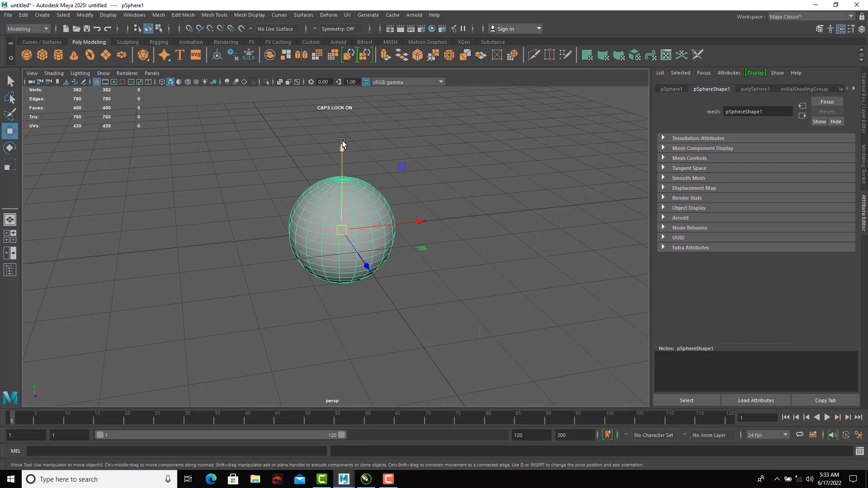
Raise the sphere along Y to about 0.81 and shift it along X to about 0.18.
{"action": "left_click_drag", "start_coordinate": [348, 226], "coordinate": [332, 117], "text": "alt"}
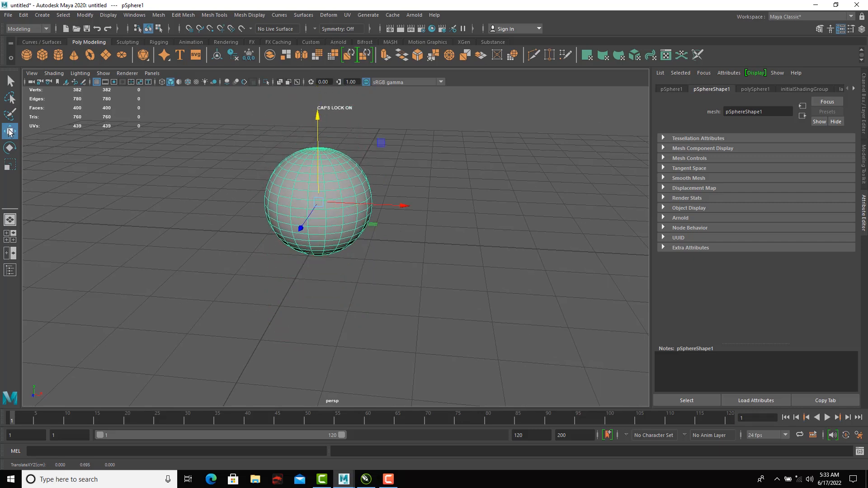
{"action": "left_click", "coordinate": [333, 173]}
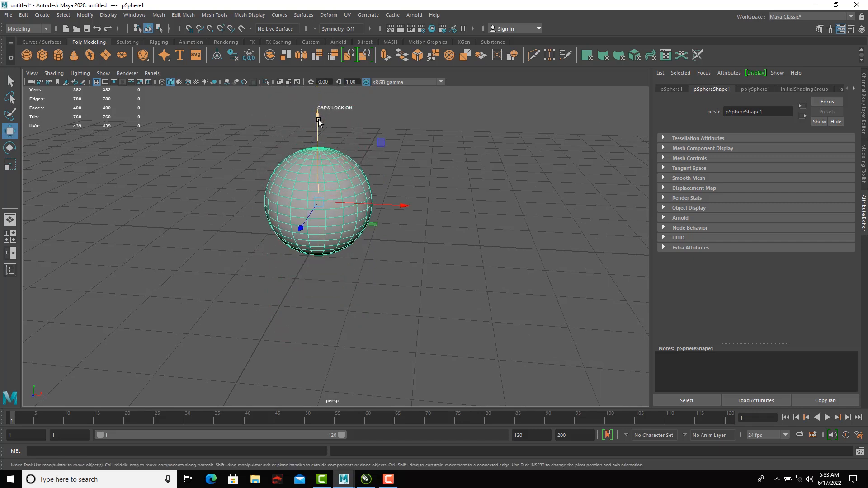
{"action": "mouse_move", "coordinate": [319, 118]}
{"action": "left_mouse_down"}
{"action": "mouse_move", "coordinate": [316, 10]}
{"action": "mouse_move", "coordinate": [325, 300]}
{"action": "mouse_move", "coordinate": [333, 114]}
{"action": "mouse_move", "coordinate": [333, 122]}
{"action": "left_mouse_up"}
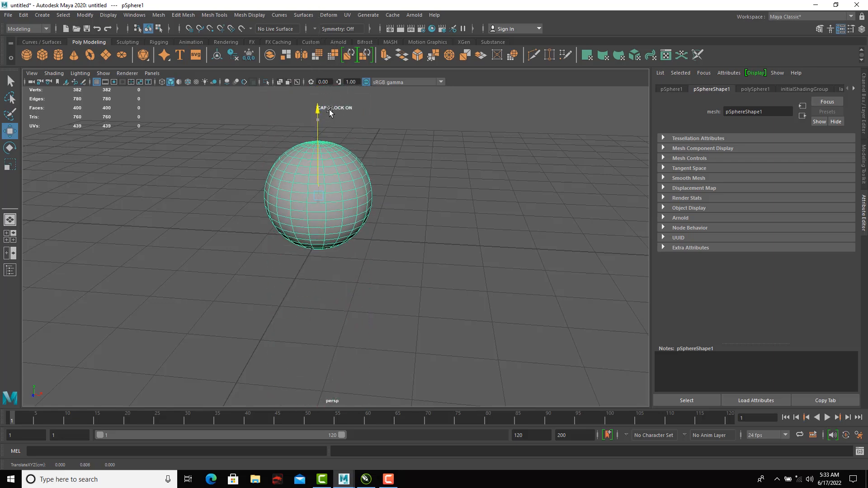
{"action": "left_click_drag", "start_coordinate": [354, 208], "coordinate": [402, 210], "text": "alt"}
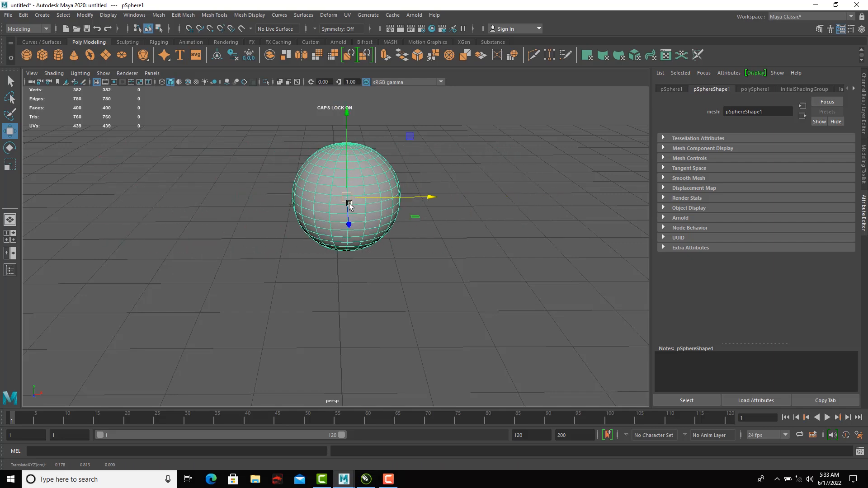
{"action": "mouse_move", "coordinate": [349, 204]}
{"action": "left_mouse_down", "text": "alt"}
{"action": "mouse_move", "coordinate": [348, 216]}
{"action": "mouse_move", "coordinate": [310, 214]}
{"action": "mouse_move", "coordinate": [294, 192]}
{"action": "mouse_move", "coordinate": [316, 213]}
{"action": "mouse_move", "coordinate": [348, 213]}
{"action": "left_mouse_up", "text": "alt"}
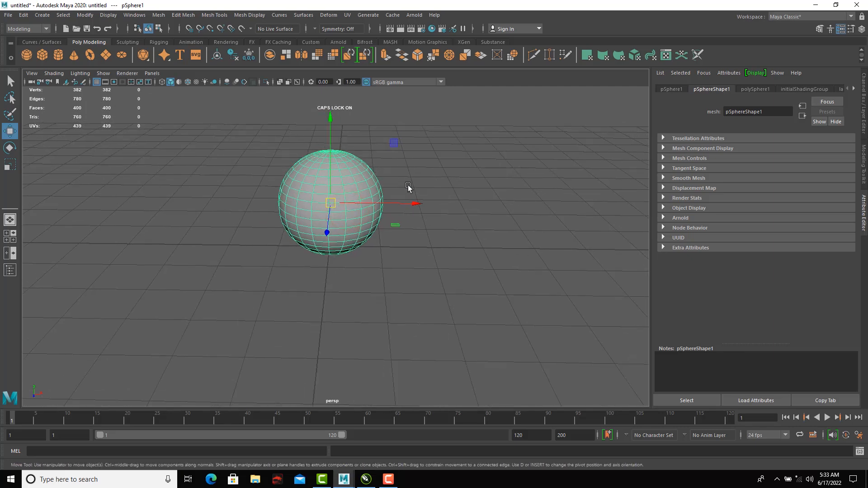
Move the sphere farther along X to about 0.2 and lift it along Y to about 1.32.
{"action": "left_click_drag", "start_coordinate": [337, 143], "coordinate": [365, 194], "text": "alt"}
{"action": "middle_click_drag", "start_coordinate": [370, 213], "coordinate": [367, 212], "text": "alt"}
{"action": "left_click_drag", "start_coordinate": [368, 213], "coordinate": [361, 214], "text": "alt"}
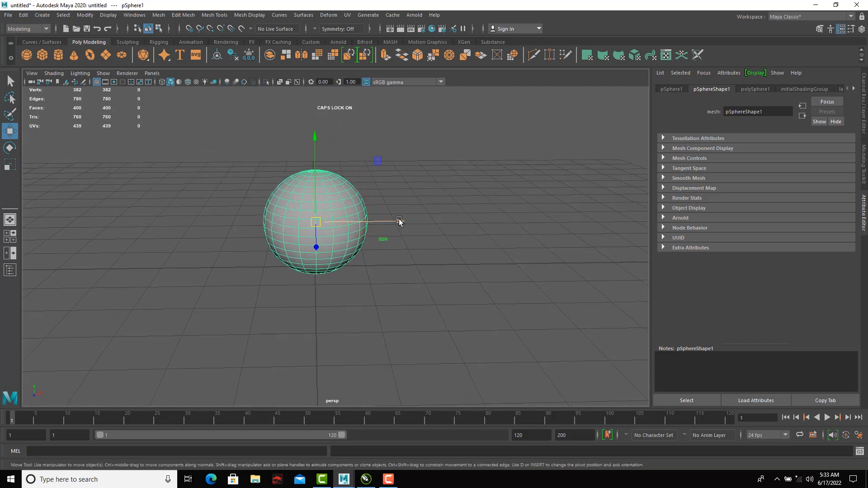
{"action": "mouse_move", "coordinate": [401, 220]}
{"action": "left_mouse_down"}
{"action": "mouse_move", "coordinate": [430, 223]}
{"action": "mouse_move", "coordinate": [413, 222]}
{"action": "left_mouse_up"}
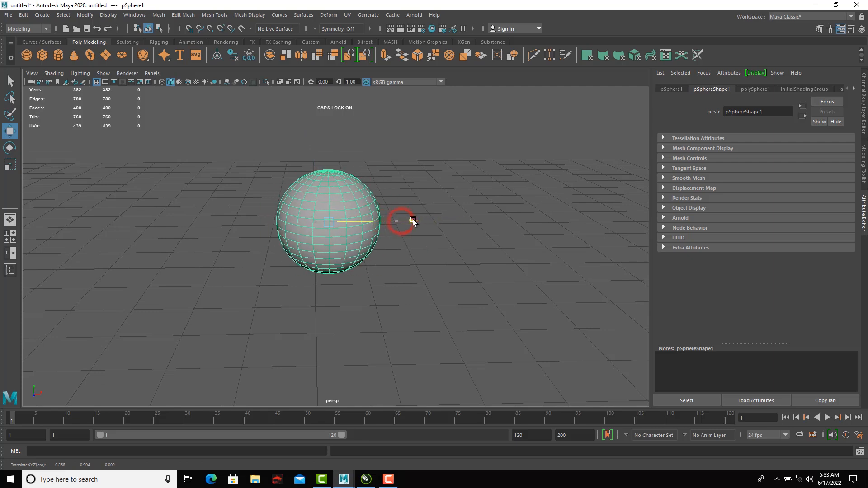
{"action": "left_click_drag", "start_coordinate": [327, 138], "coordinate": [328, 116]}
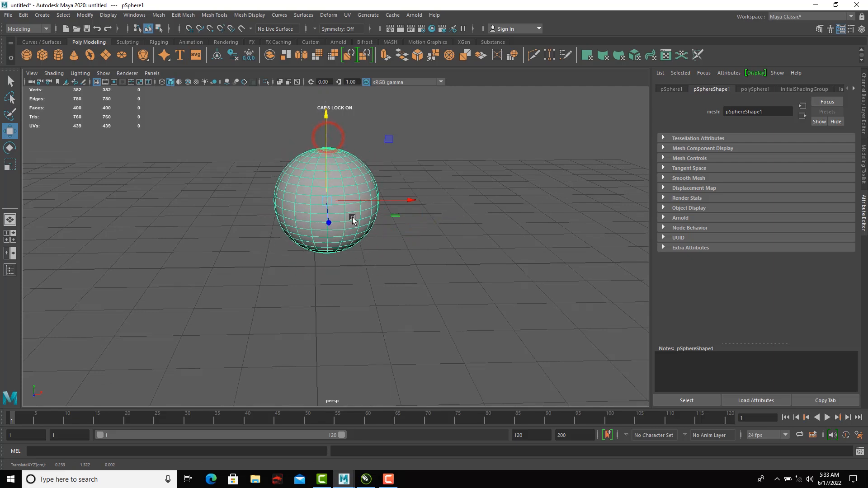
Move the sphere along Z to about 0.79 and adjust its X position to about 0.12.
{"action": "left_click_drag", "start_coordinate": [350, 235], "coordinate": [294, 242], "text": "alt"}
{"action": "left_click_drag", "start_coordinate": [219, 239], "coordinate": [194, 252]}
{"action": "left_click_drag", "start_coordinate": [232, 261], "coordinate": [308, 258], "text": "alt"}
{"action": "left_click_drag", "start_coordinate": [404, 221], "coordinate": [397, 239]}
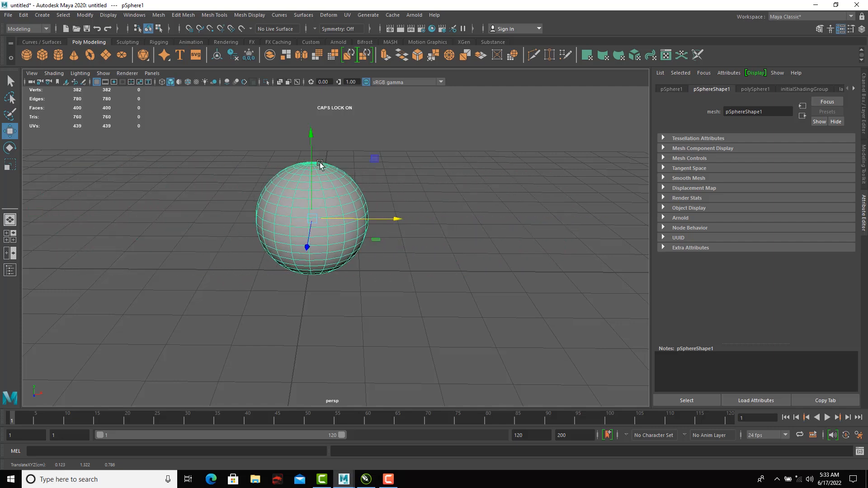
Lower the sphere along Y to about 0.71 and shift it along the Z axis.
{"action": "left_click_drag", "start_coordinate": [312, 132], "coordinate": [331, 177]}
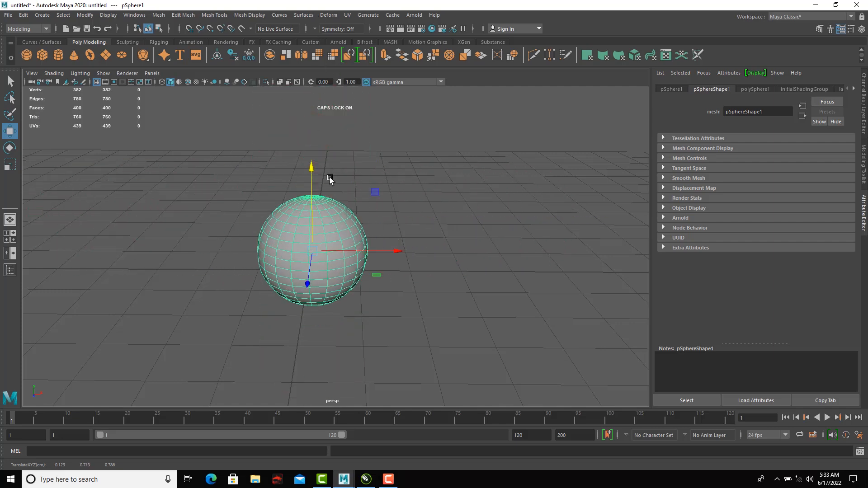
{"action": "left_click_drag", "start_coordinate": [324, 276], "coordinate": [310, 276], "text": "alt"}
{"action": "left_click_drag", "start_coordinate": [249, 278], "coordinate": [297, 273]}
{"action": "middle_click_drag", "start_coordinate": [333, 254], "coordinate": [324, 282], "text": "alt"}
{"action": "mouse_move", "coordinate": [324, 282]}
{"action": "left_mouse_down", "text": "alt"}
{"action": "mouse_move", "coordinate": [330, 296]}
{"action": "mouse_move", "coordinate": [333, 277]}
{"action": "mouse_move", "coordinate": [316, 297]}
{"action": "mouse_move", "coordinate": [329, 295]}
{"action": "left_mouse_up", "text": "alt"}
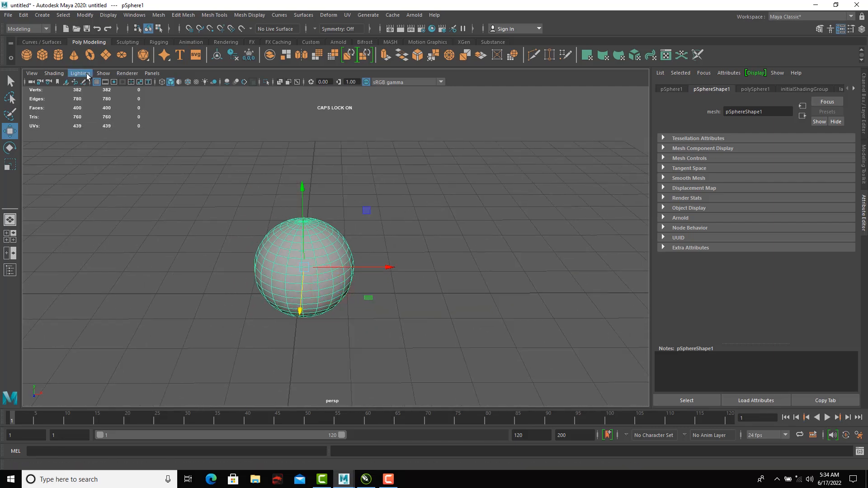
Create a polygon cube at the grid center and move the sphere along negative X until it stands clear of the cube.
{"action": "left_click_drag", "start_coordinate": [298, 233], "coordinate": [159, 101], "text": "alt"}
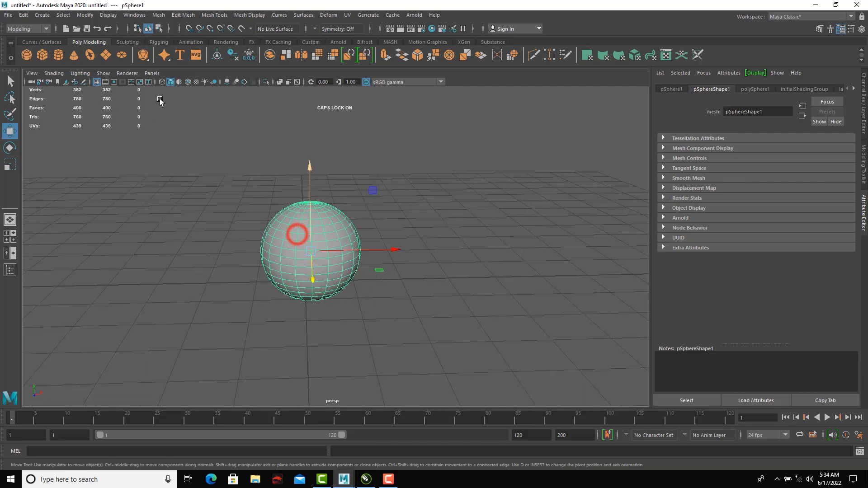
{"action": "left_click", "coordinate": [43, 54]}
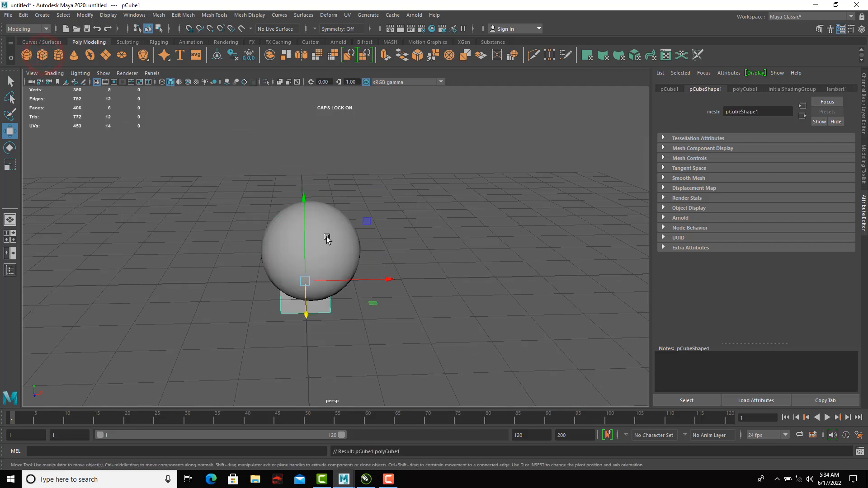
{"action": "left_click_drag", "start_coordinate": [306, 234], "coordinate": [333, 233], "text": "alt"}
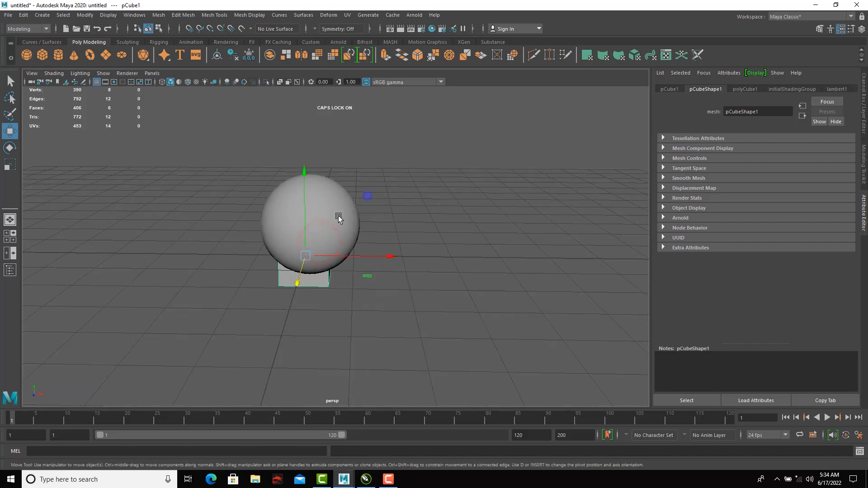
{"action": "left_click", "coordinate": [339, 219]}
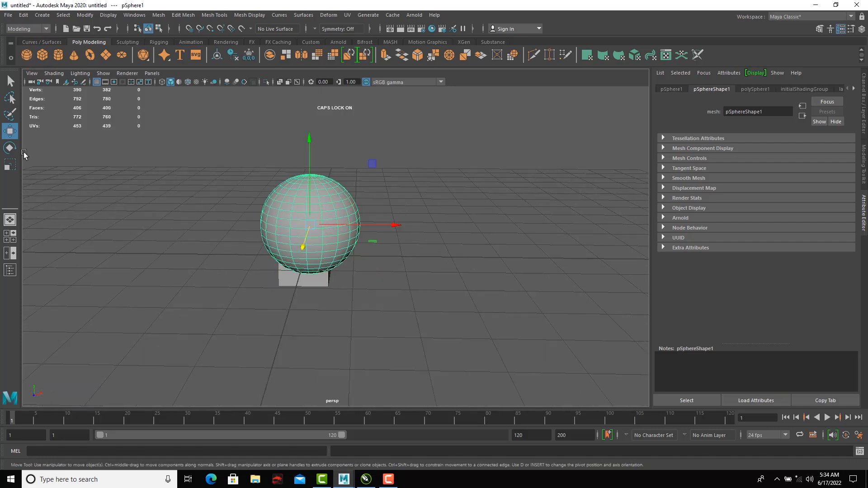
{"action": "left_click_drag", "start_coordinate": [400, 227], "coordinate": [195, 219]}
{"action": "left_click_drag", "start_coordinate": [336, 269], "coordinate": [313, 267], "text": "alt"}
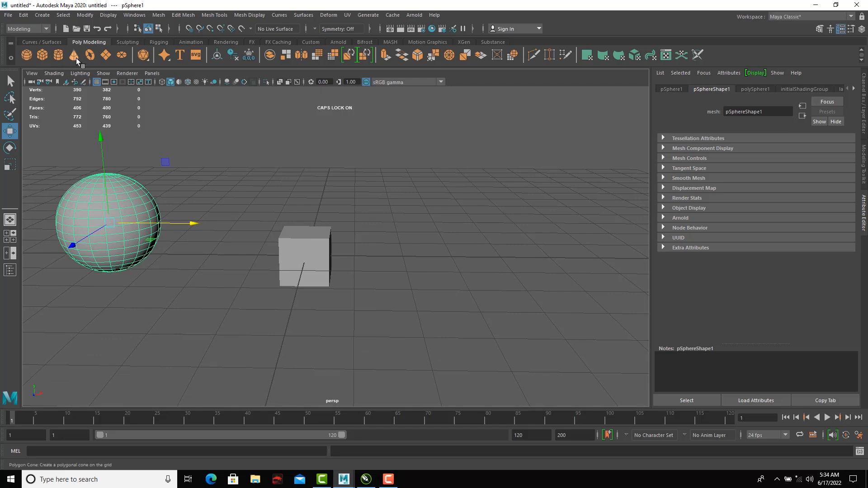
Create a polygon cone and move it along X to about 4.2, on the opposite side of the cube from the sphere.
{"action": "left_click", "coordinate": [75, 55]}
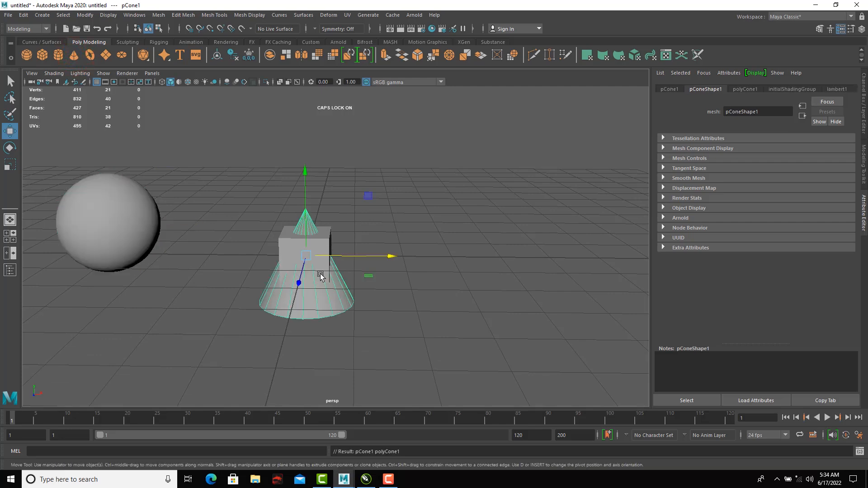
{"action": "left_click_drag", "start_coordinate": [320, 273], "coordinate": [316, 250], "text": "alt"}
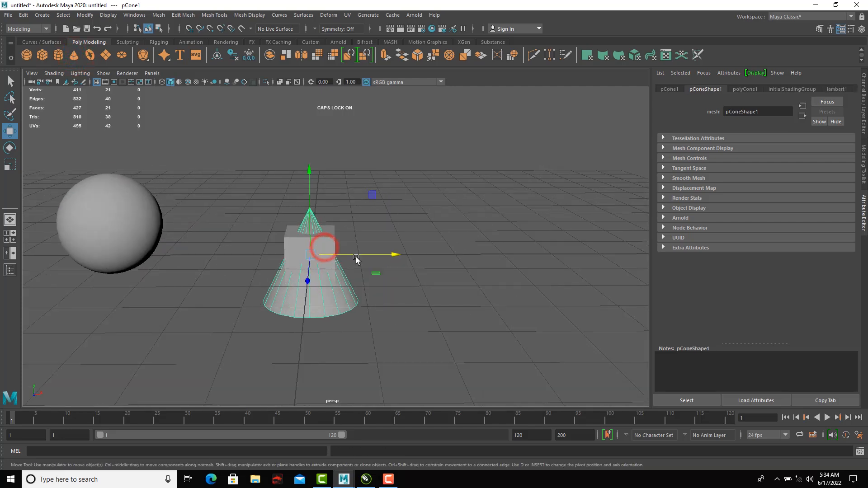
{"action": "left_click_drag", "start_coordinate": [392, 255], "coordinate": [591, 235]}
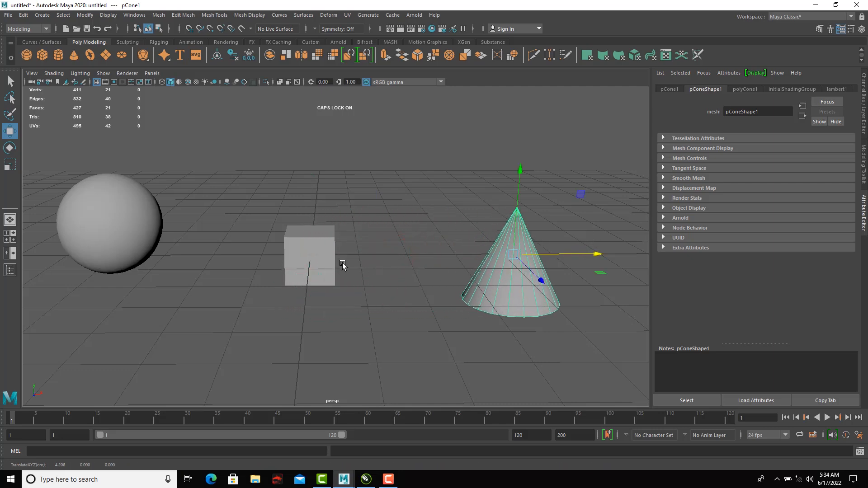
Move the cube back along negative Z and create a polygon torus between the sphere and the cone.
{"action": "left_click_drag", "start_coordinate": [343, 264], "coordinate": [384, 280], "text": "alt"}
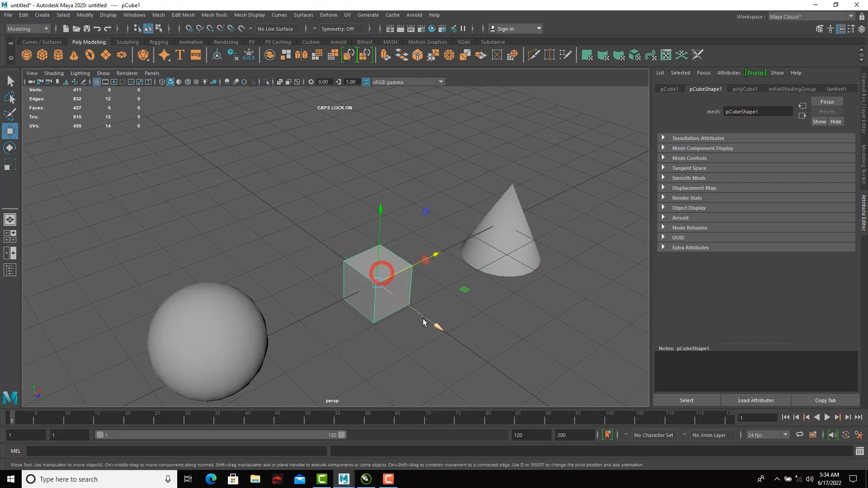
{"action": "left_click_drag", "start_coordinate": [424, 321], "coordinate": [251, 254], "text": "alt"}
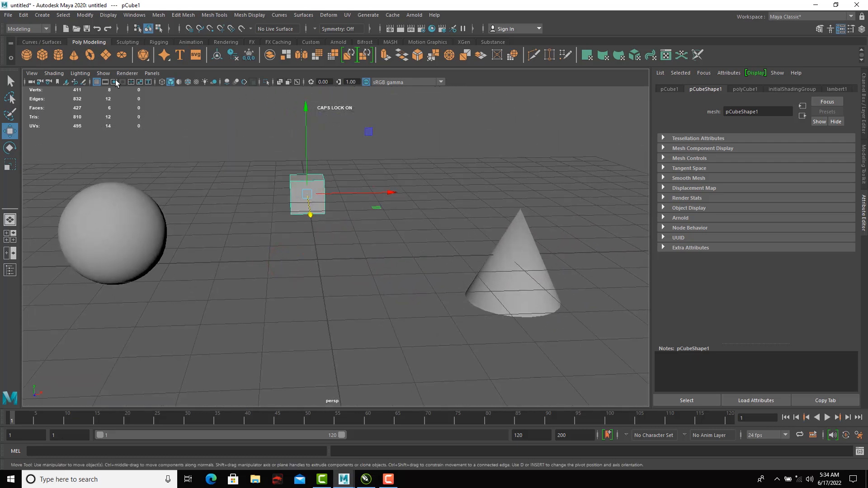
{"action": "left_click", "coordinate": [93, 56]}
{"action": "left_click_drag", "start_coordinate": [389, 276], "coordinate": [342, 256], "text": "alt"}
{"action": "mouse_move", "coordinate": [339, 196]}
{"action": "left_mouse_down"}
{"action": "mouse_move", "coordinate": [339, 110]}
{"action": "mouse_move", "coordinate": [339, 243]}
{"action": "mouse_move", "coordinate": [332, 89]}
{"action": "mouse_move", "coordinate": [339, 181]}
{"action": "left_mouse_up"}
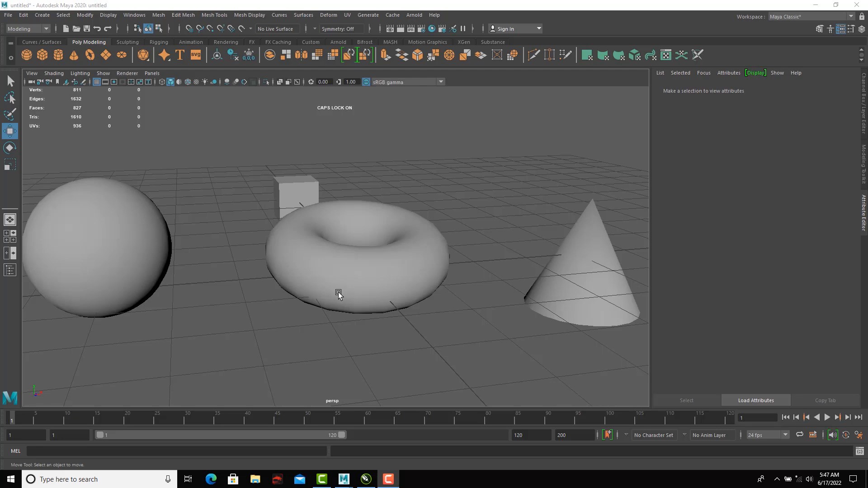
View all four primitives together and select the cone and the sphere in turn.
{"action": "scroll", "coordinate": [310, 291], "scroll_direction": "down", "scroll_amount": 2}
{"action": "left_click_drag", "start_coordinate": [301, 288], "coordinate": [308, 288], "text": "alt"}
{"action": "scroll", "coordinate": [307, 287], "scroll_direction": "down", "scroll_amount": 3}
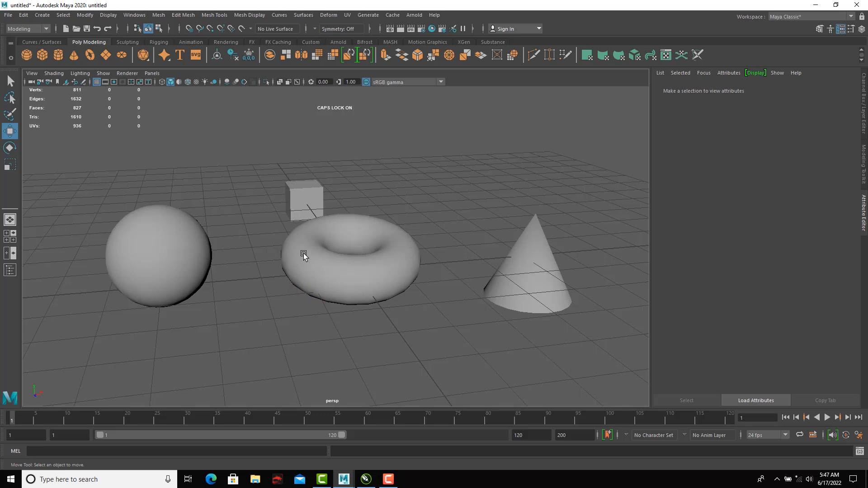
{"action": "left_click_drag", "start_coordinate": [310, 254], "coordinate": [311, 262], "text": "alt"}
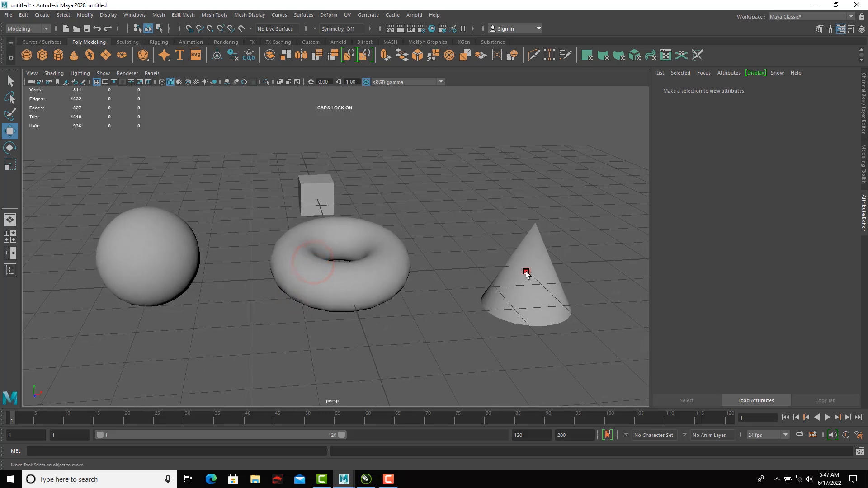
{"action": "left_click", "coordinate": [526, 272]}
{"action": "left_click", "coordinate": [151, 259]}
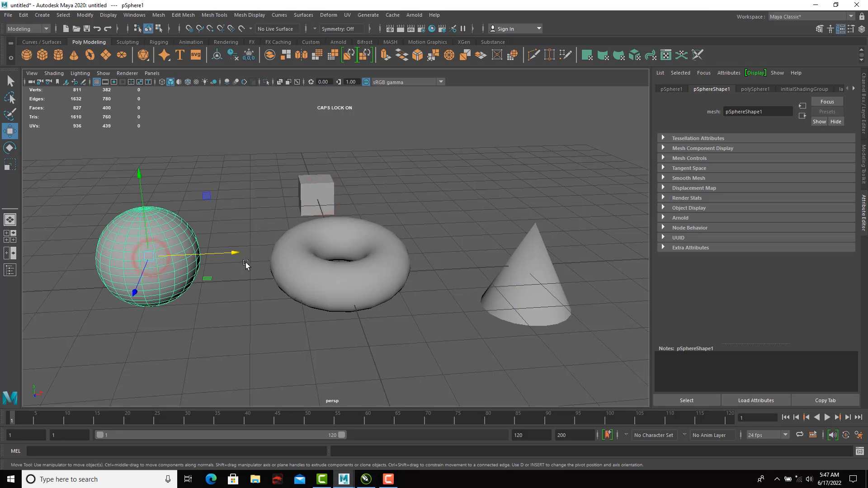
{"action": "left_click_drag", "start_coordinate": [246, 264], "coordinate": [255, 261], "text": "alt"}
Try rotating the torus around its axes with the Rotate tool and return it to lying flat.
{"action": "left_click", "coordinate": [302, 251]}
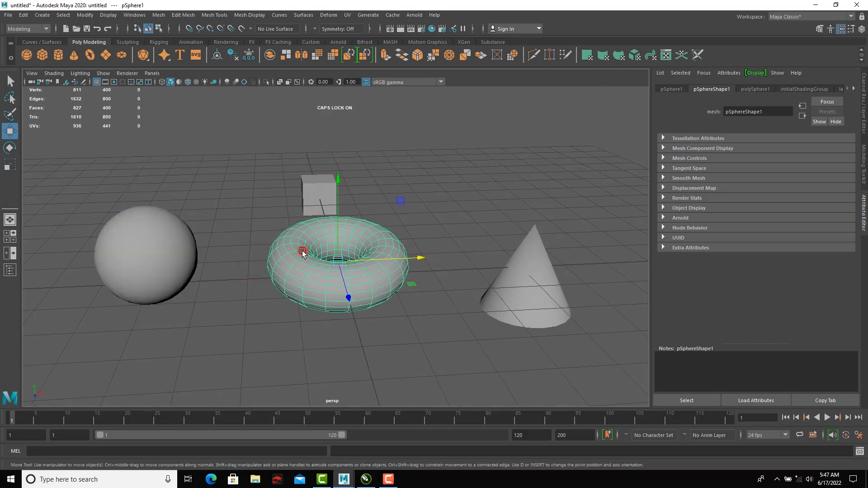
{"action": "left_click", "coordinate": [10, 147]}
{"action": "mouse_move", "coordinate": [343, 237]}
{"action": "left_mouse_down", "text": "alt"}
{"action": "mouse_move", "coordinate": [361, 240]}
{"action": "mouse_move", "coordinate": [337, 233]}
{"action": "mouse_move", "coordinate": [364, 237]}
{"action": "mouse_move", "coordinate": [334, 233]}
{"action": "left_mouse_up", "text": "alt"}
{"action": "left_click_drag", "start_coordinate": [344, 181], "coordinate": [321, 201]}
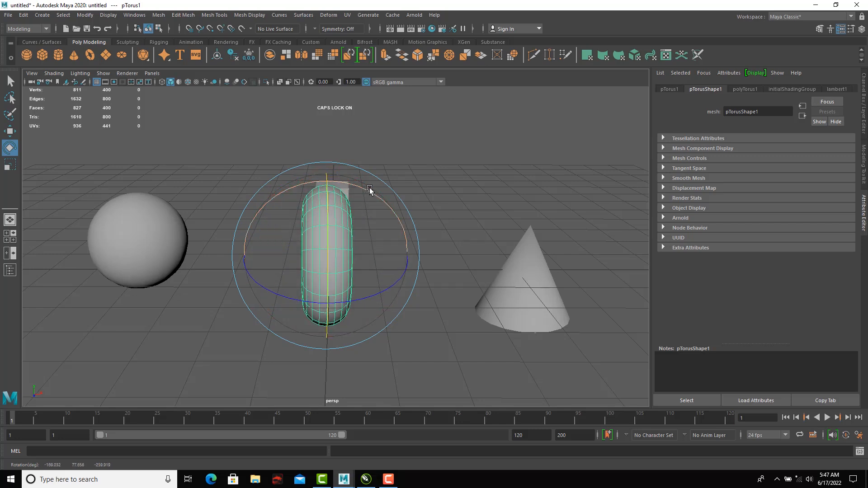
{"action": "left_click_drag", "start_coordinate": [370, 188], "coordinate": [340, 232]}
Tilt the cone about its Z axis by about 16 degrees.
{"action": "left_click", "coordinate": [519, 272]}
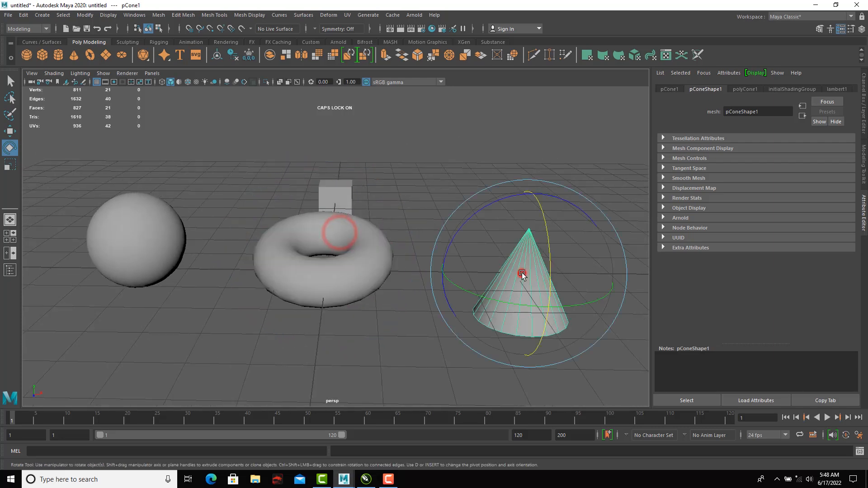
{"action": "left_click_drag", "start_coordinate": [508, 196], "coordinate": [575, 213]}
{"action": "left_click_drag", "start_coordinate": [494, 202], "coordinate": [570, 227]}
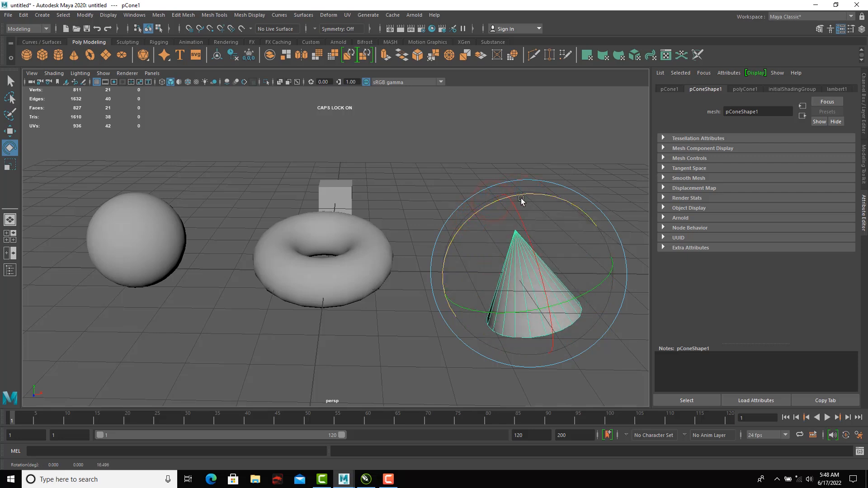
Try rotating the cone back upright and tilting the cube about its Z axis.
{"action": "left_click_drag", "start_coordinate": [532, 197], "coordinate": [551, 202]}
{"action": "left_click", "coordinate": [342, 189]}
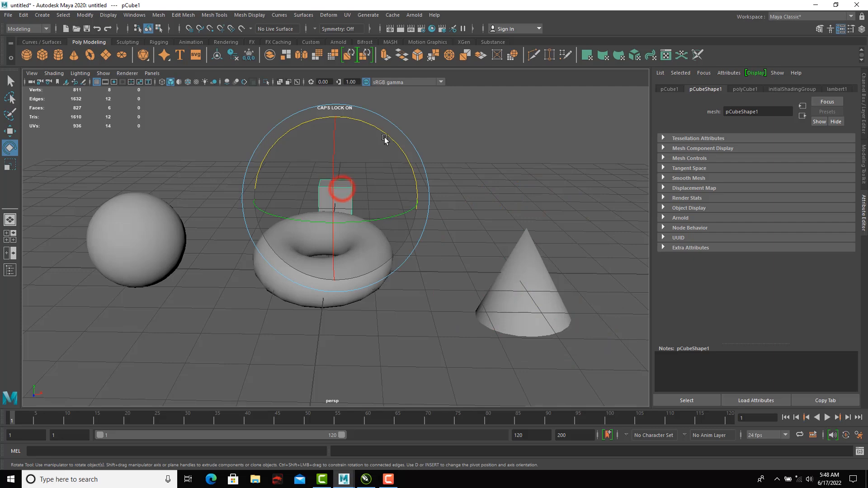
{"action": "left_click_drag", "start_coordinate": [385, 133], "coordinate": [410, 220]}
Try rotating the sphere about its X and Z axes with the Rotate tool.
{"action": "left_click", "coordinate": [158, 237]}
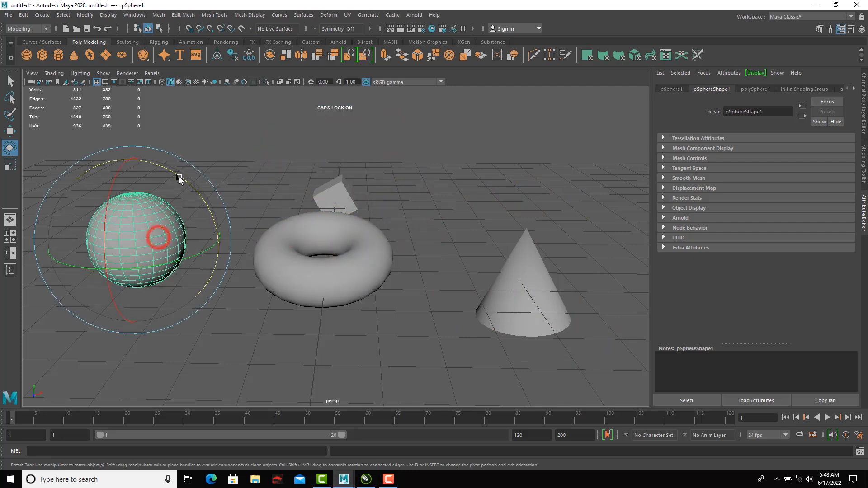
{"action": "left_click_drag", "start_coordinate": [116, 174], "coordinate": [105, 276]}
{"action": "left_click_drag", "start_coordinate": [180, 171], "coordinate": [195, 286]}
{"action": "left_click_drag", "start_coordinate": [115, 188], "coordinate": [112, 233]}
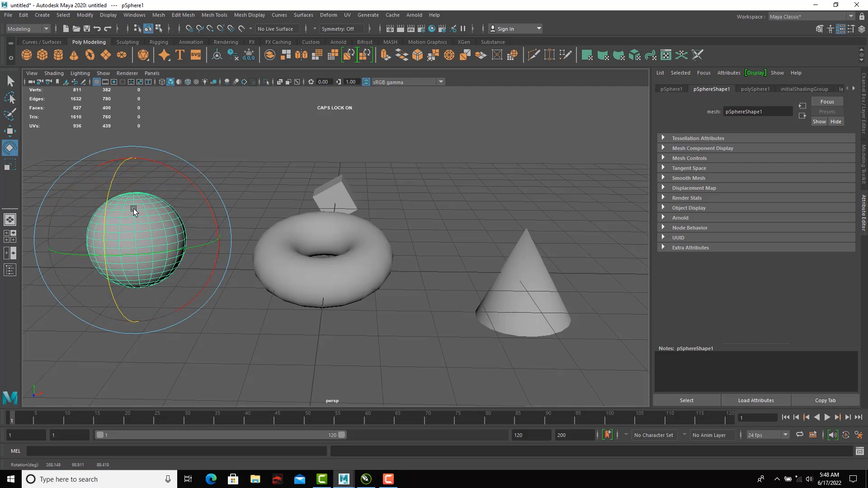
Undo the sphere and cube rotations and step back through the cone's recent rotations.
{"action": "left_click_drag", "start_coordinate": [276, 247], "coordinate": [278, 229], "text": "alt"}
{"action": "key", "text": "ctrl+z"}
{"action": "key", "text": "ctrl+z"}
{"action": "key", "text": "ctrl+z"}
{"action": "key", "text": "ctrl+z"}
{"action": "key", "text": "ctrl+z"}
{"action": "key", "text": "ctrl+z"}
{"action": "key", "text": "ctrl+z"}
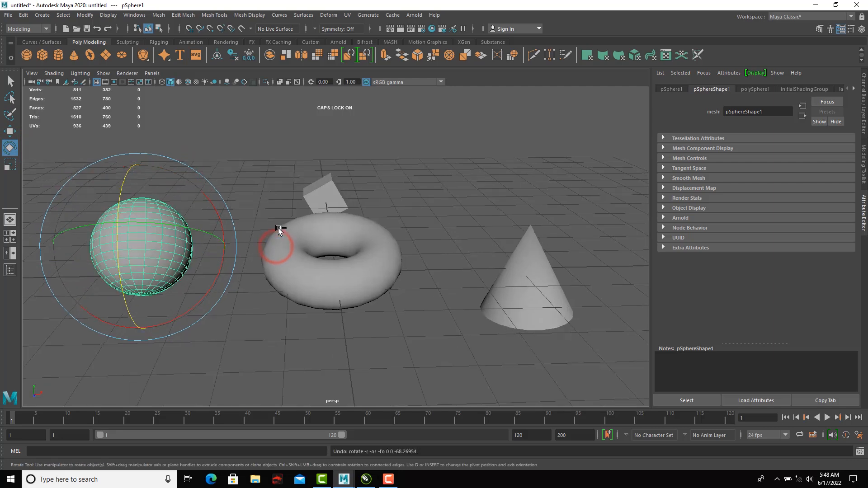
{"action": "key", "text": "ctrl+z"}
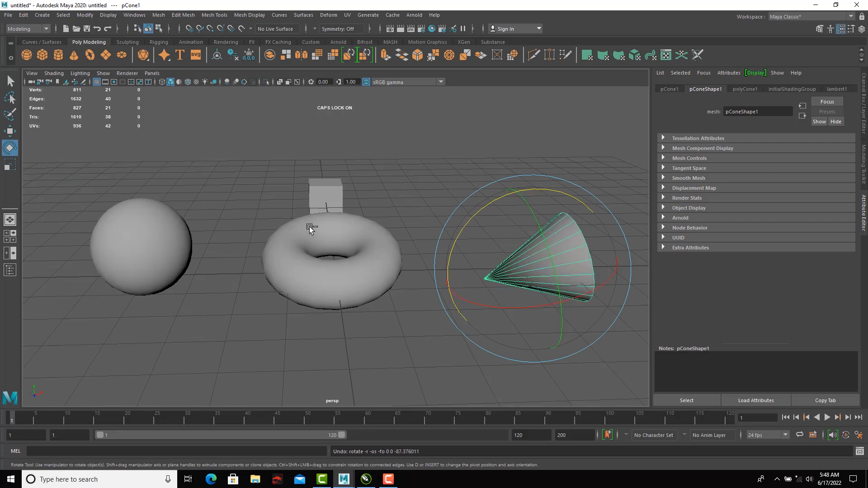
{"action": "key", "text": "ctrl+z"}
Switch to the Move tool and undo the remaining rotations of the cone and the torus.
{"action": "left_click_drag", "start_coordinate": [305, 244], "coordinate": [325, 250], "text": "alt"}
{"action": "left_click", "coordinate": [308, 252]}
{"action": "left_click", "coordinate": [10, 131]}
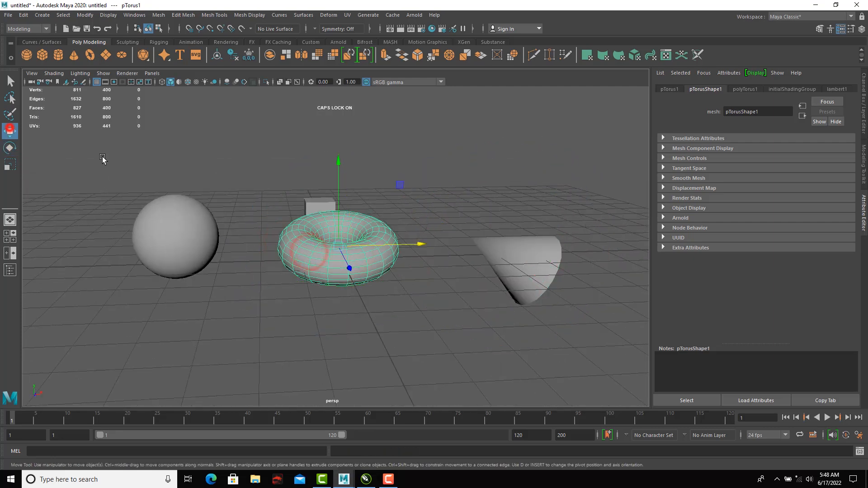
{"action": "mouse_move", "coordinate": [368, 223]}
{"action": "left_mouse_down", "text": "alt"}
{"action": "mouse_move", "coordinate": [356, 221]}
{"action": "mouse_move", "coordinate": [367, 227]}
{"action": "left_mouse_up", "text": "alt"}
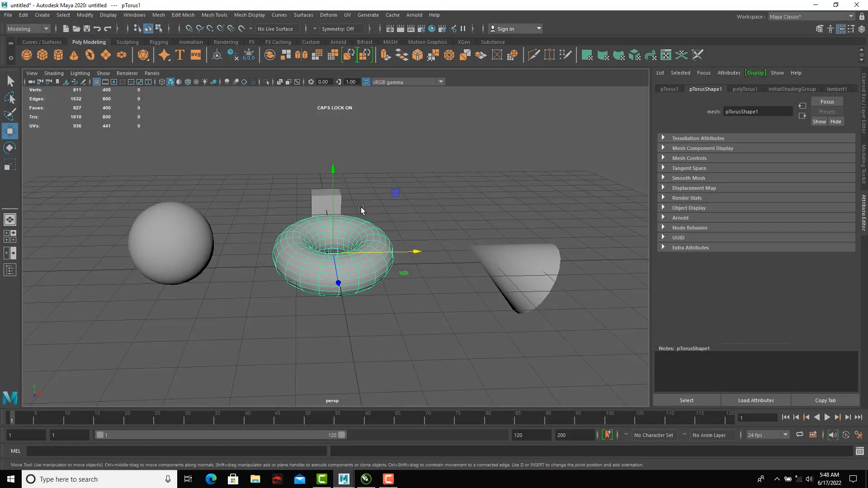
{"action": "mouse_move", "coordinate": [357, 244]}
{"action": "left_mouse_down", "text": "alt"}
{"action": "mouse_move", "coordinate": [411, 256]}
{"action": "mouse_move", "coordinate": [345, 252]}
{"action": "mouse_move", "coordinate": [350, 258]}
{"action": "left_mouse_up", "text": "alt"}
{"action": "key", "text": "ctrl+z"}
{"action": "key", "text": "ctrl+z"}
{"action": "key", "text": "ctrl+z"}
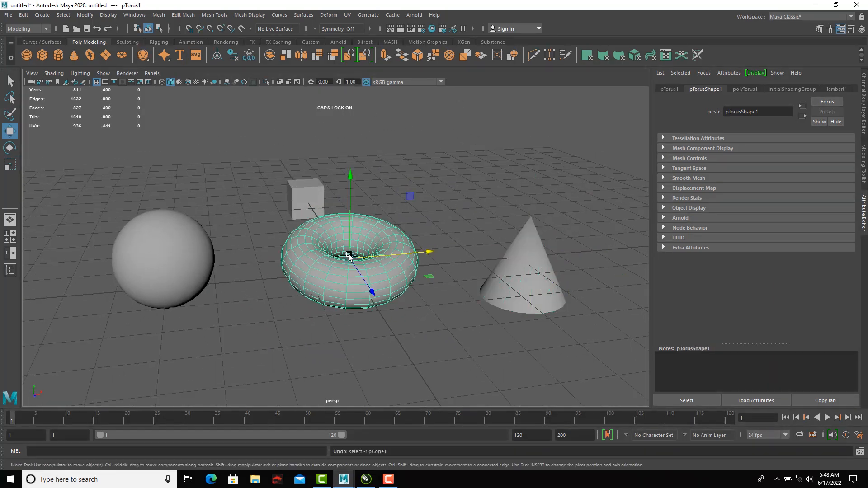
{"action": "key", "text": "ctrl+z"}
{"action": "key", "text": "ctrl+z"}
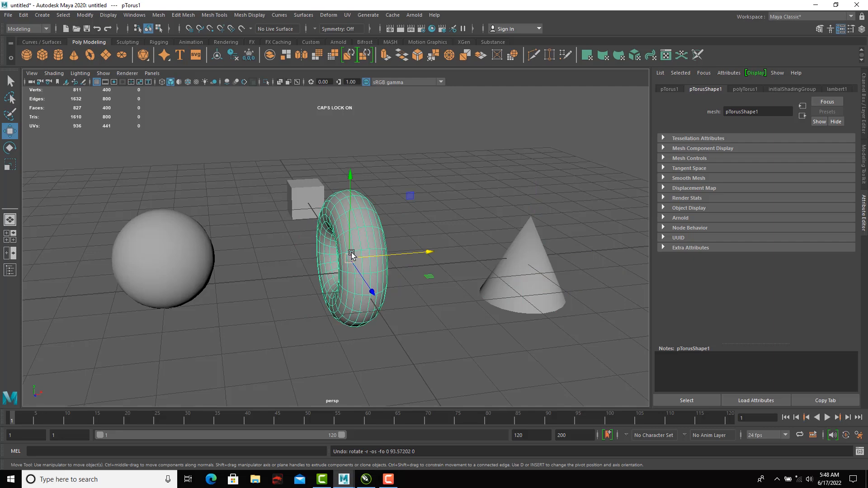
{"action": "key", "text": "ctrl+z"}
{"action": "key", "text": "ctrl+z"}
{"action": "left_click_drag", "start_coordinate": [344, 251], "coordinate": [287, 244], "text": "alt"}
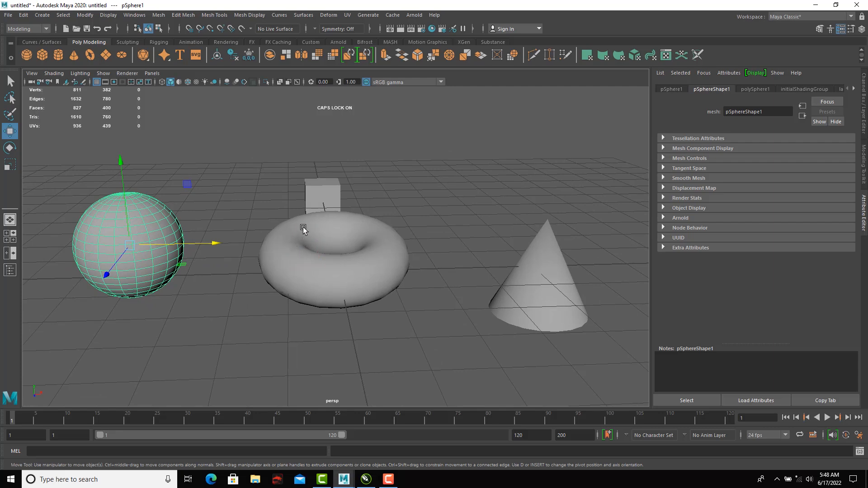
Select the torus and enlarge it uniformly to a scale of about 1.43 with the Scale tool.
{"action": "left_click", "coordinate": [302, 227]}
{"action": "left_click_drag", "start_coordinate": [315, 242], "coordinate": [315, 226], "text": "alt"}
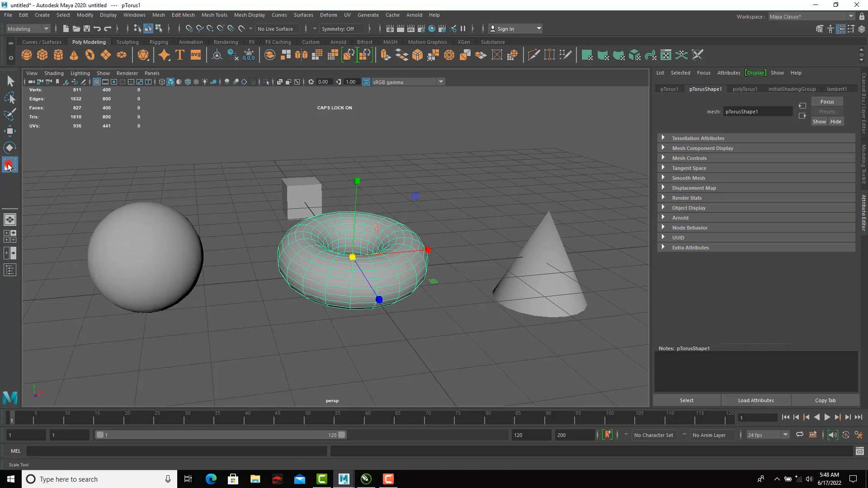
{"action": "mouse_move", "coordinate": [359, 276]}
{"action": "left_mouse_down", "text": "alt"}
{"action": "mouse_move", "coordinate": [354, 282]}
{"action": "mouse_move", "coordinate": [367, 275]}
{"action": "mouse_move", "coordinate": [421, 300]}
{"action": "mouse_move", "coordinate": [352, 285]}
{"action": "mouse_move", "coordinate": [428, 297]}
{"action": "mouse_move", "coordinate": [358, 271]}
{"action": "mouse_move", "coordinate": [461, 304]}
{"action": "mouse_move", "coordinate": [393, 277]}
{"action": "mouse_move", "coordinate": [407, 289]}
{"action": "mouse_move", "coordinate": [366, 282]}
{"action": "mouse_move", "coordinate": [374, 285]}
{"action": "mouse_move", "coordinate": [360, 258]}
{"action": "mouse_move", "coordinate": [473, 318]}
{"action": "mouse_move", "coordinate": [368, 277]}
{"action": "left_mouse_up", "text": "alt"}
{"action": "left_click_drag", "start_coordinate": [377, 288], "coordinate": [403, 293], "text": "alt"}
{"action": "middle_click_drag", "start_coordinate": [402, 292], "coordinate": [389, 278], "text": "alt"}
{"action": "left_click_drag", "start_coordinate": [392, 277], "coordinate": [367, 283], "text": "alt"}
{"action": "right_click_drag", "start_coordinate": [368, 282], "coordinate": [394, 287], "text": "alt"}
{"action": "left_click_drag", "start_coordinate": [395, 288], "coordinate": [396, 286], "text": "alt"}
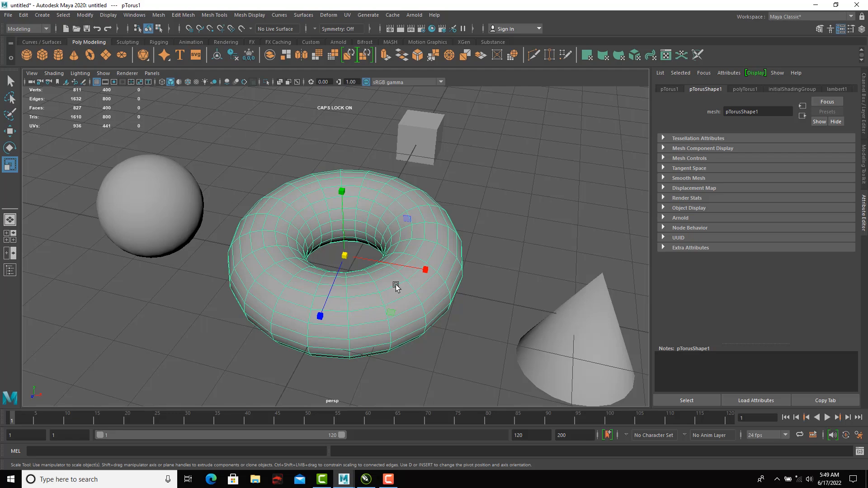
Try stretching the torus along its X axis and then its Z axis, undoing each change.
{"action": "left_click_drag", "start_coordinate": [383, 236], "coordinate": [547, 270], "text": "alt"}
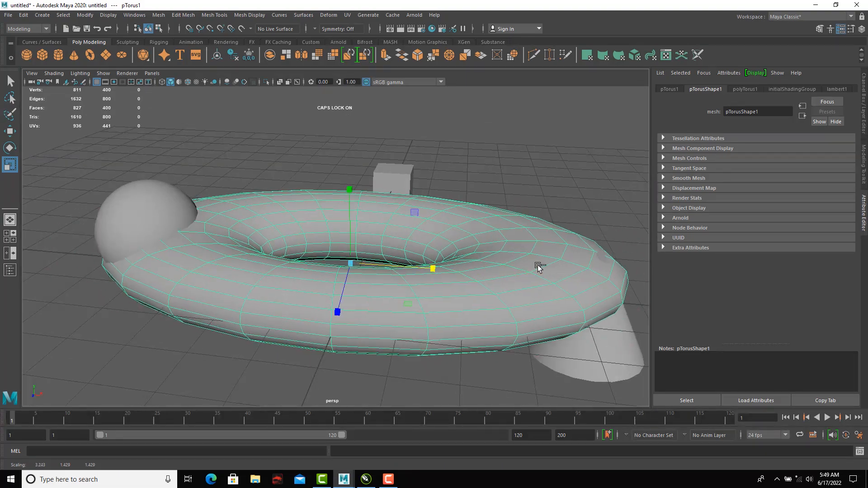
{"action": "key", "text": "ctrl+z"}
{"action": "left_click_drag", "start_coordinate": [348, 284], "coordinate": [332, 284], "text": "alt"}
{"action": "left_click_drag", "start_coordinate": [291, 311], "coordinate": [156, 361]}
{"action": "key", "text": "ctrl+z"}
Try stretching the torus vertically along its Y axis several times, then undo the stretches.
{"action": "left_click_drag", "start_coordinate": [327, 191], "coordinate": [318, 106]}
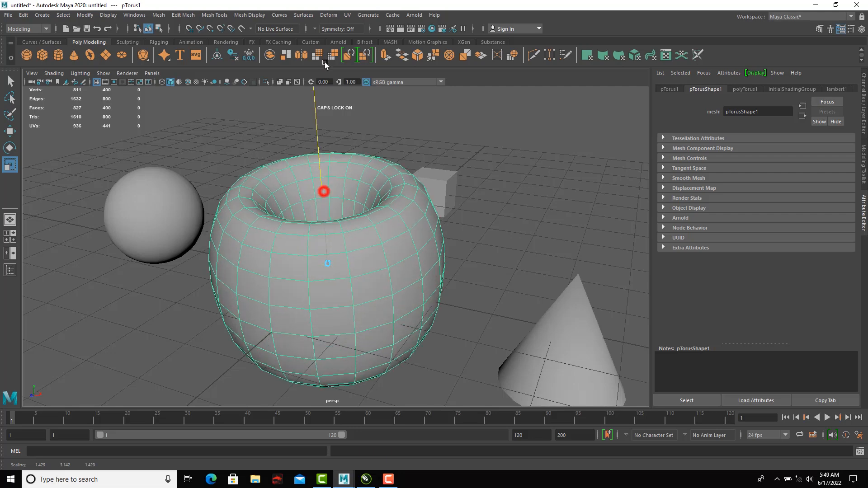
{"action": "left_click_drag", "start_coordinate": [324, 190], "coordinate": [319, 119]}
{"action": "scroll", "coordinate": [360, 199], "scroll_direction": "down", "scroll_amount": 4}
{"action": "left_click_drag", "start_coordinate": [355, 225], "coordinate": [385, 227], "text": "alt"}
{"action": "left_click_drag", "start_coordinate": [362, 182], "coordinate": [360, 152]}
{"action": "key", "text": "ctrl+z"}
{"action": "key", "text": "ctrl+z"}
{"action": "key", "text": "ctrl+z"}
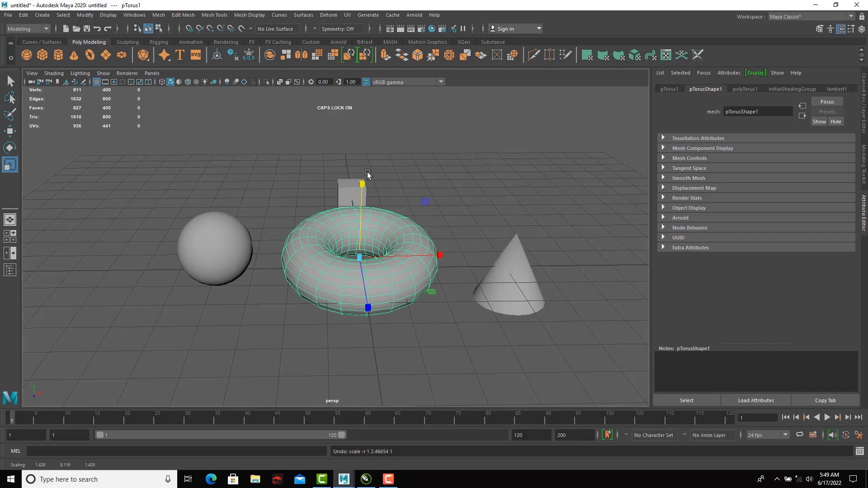
Scale the torus uniformly so that it is slightly smaller.
{"action": "scroll", "coordinate": [398, 251], "scroll_direction": "up", "scroll_amount": 4}
{"action": "left_click_drag", "start_coordinate": [391, 270], "coordinate": [374, 229], "text": "alt"}
{"action": "scroll", "coordinate": [366, 235], "scroll_direction": "up", "scroll_amount": 3}
{"action": "middle_click_drag", "start_coordinate": [374, 229], "coordinate": [368, 232], "text": "alt"}
{"action": "left_click_drag", "start_coordinate": [368, 231], "coordinate": [419, 257], "text": "alt"}
{"action": "left_click", "coordinate": [365, 238]}
{"action": "left_click_drag", "start_coordinate": [599, 274], "coordinate": [379, 218]}
{"action": "scroll", "coordinate": [361, 198], "scroll_direction": "down", "scroll_amount": 5}
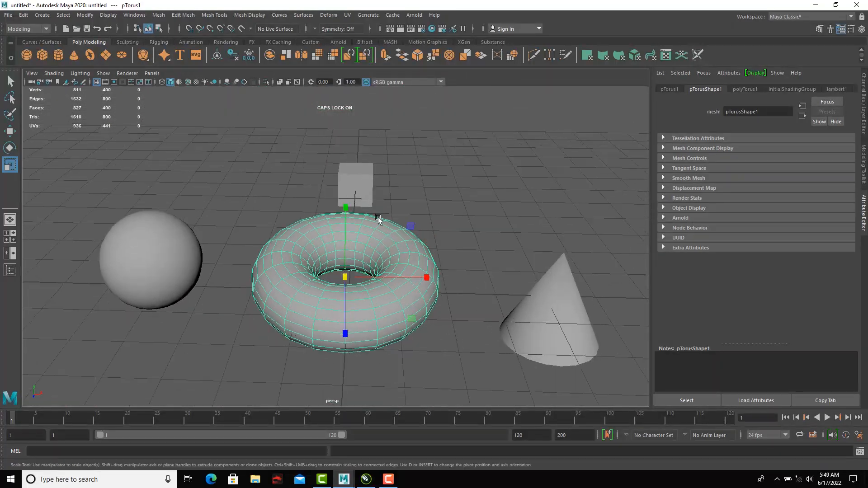
Select the cube and stretch it along its X axis to a scale of about 7.5.
{"action": "left_click", "coordinate": [349, 171]}
{"action": "left_click_drag", "start_coordinate": [359, 183], "coordinate": [398, 207]}
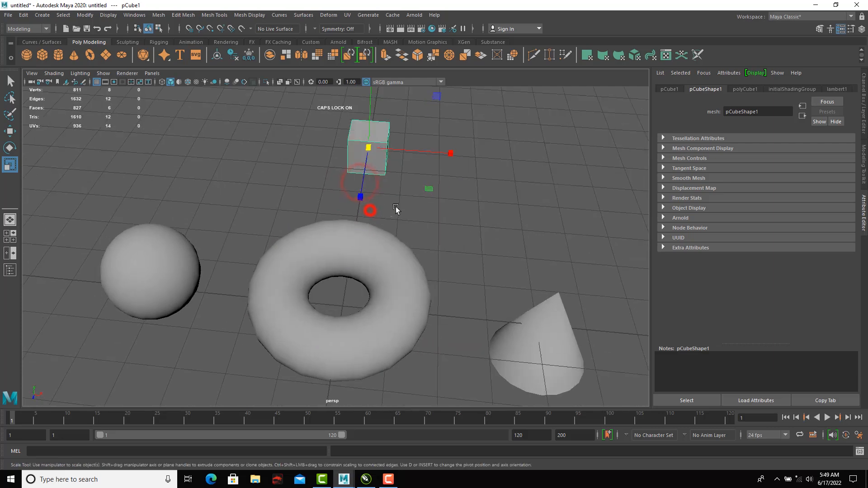
{"action": "left_click_drag", "start_coordinate": [445, 151], "coordinate": [523, 161]}
{"action": "left_click_drag", "start_coordinate": [446, 152], "coordinate": [551, 158]}
Flatten the cube into a thin slab along Y and widen it along Z to a scale of about 2.4.
{"action": "left_click_drag", "start_coordinate": [498, 170], "coordinate": [370, 200], "text": "alt"}
{"action": "left_click_drag", "start_coordinate": [298, 134], "coordinate": [301, 210]}
{"action": "left_click_drag", "start_coordinate": [375, 226], "coordinate": [477, 243]}
{"action": "left_click_drag", "start_coordinate": [337, 199], "coordinate": [339, 197]}
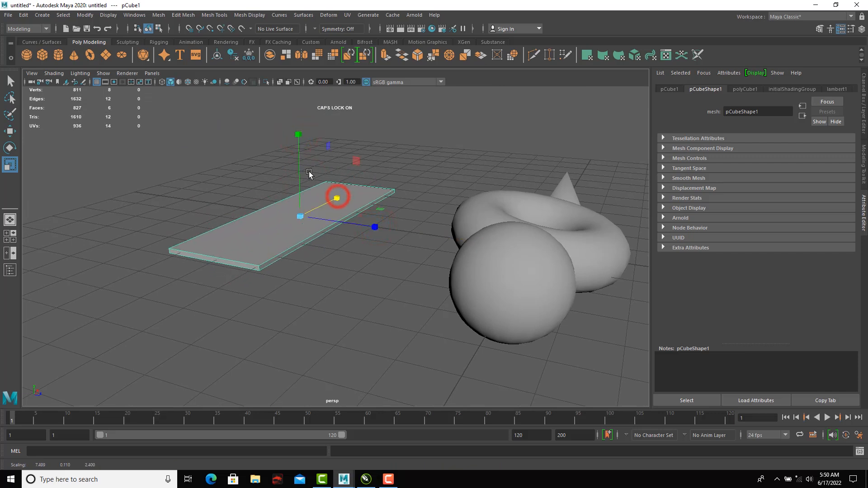
{"action": "left_click_drag", "start_coordinate": [297, 138], "coordinate": [298, 97]}
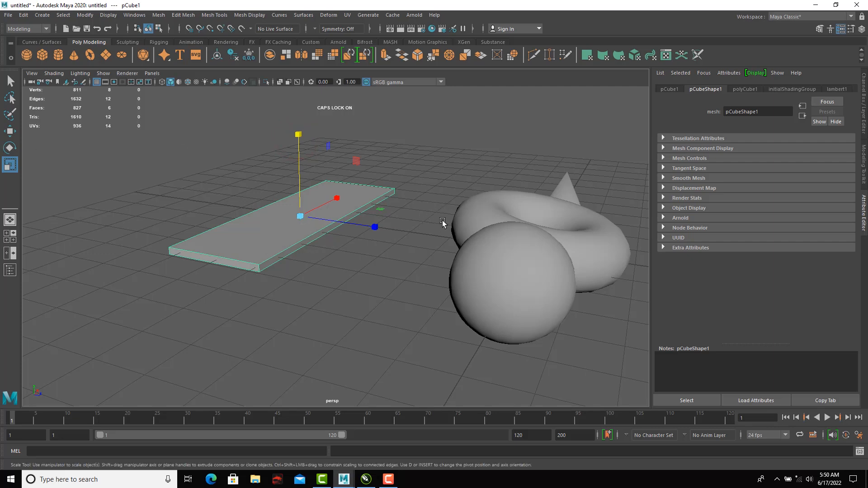
Examine the slab, sphere, torus and cone from several sides by orbiting, panning and zooming the perspective view.
{"action": "left_click_drag", "start_coordinate": [442, 223], "coordinate": [396, 248], "text": "alt"}
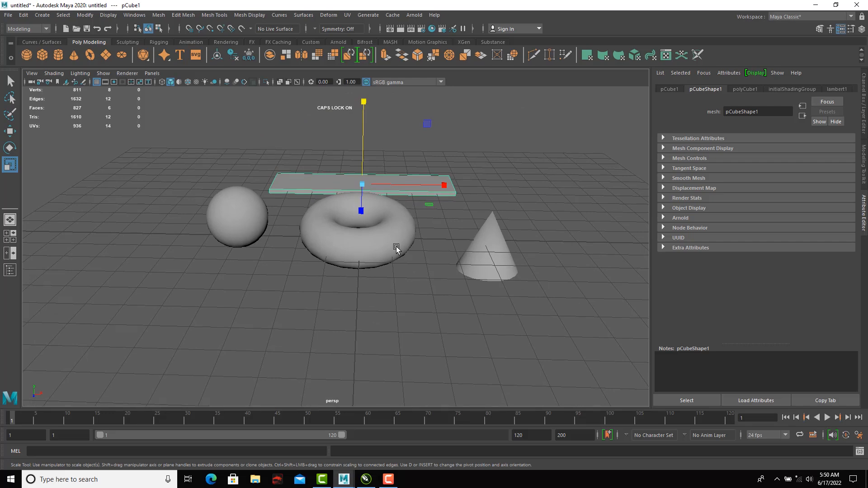
{"action": "mouse_move", "coordinate": [394, 267]}
{"action": "left_mouse_down", "text": "alt"}
{"action": "mouse_move", "coordinate": [343, 271]}
{"action": "mouse_move", "coordinate": [409, 259]}
{"action": "mouse_move", "coordinate": [373, 273]}
{"action": "mouse_move", "coordinate": [407, 269]}
{"action": "mouse_move", "coordinate": [388, 265]}
{"action": "mouse_move", "coordinate": [394, 276]}
{"action": "left_mouse_up", "text": "alt"}
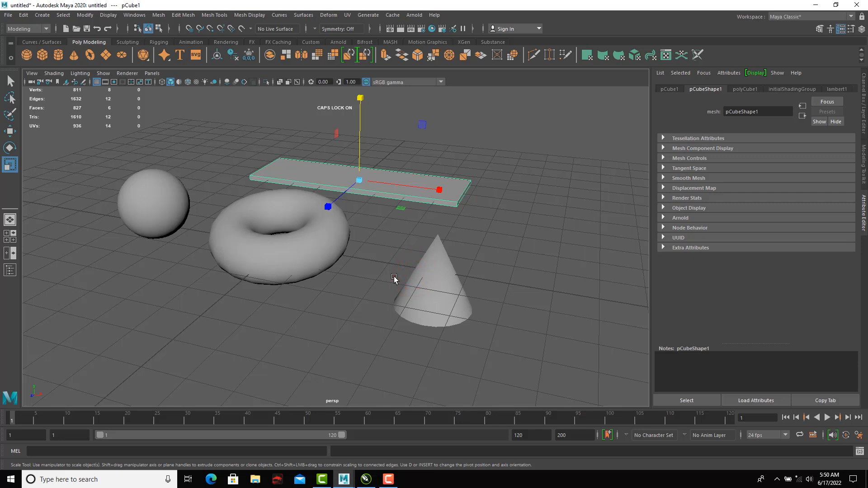
{"action": "left_click_drag", "start_coordinate": [357, 209], "coordinate": [367, 238], "text": "alt"}
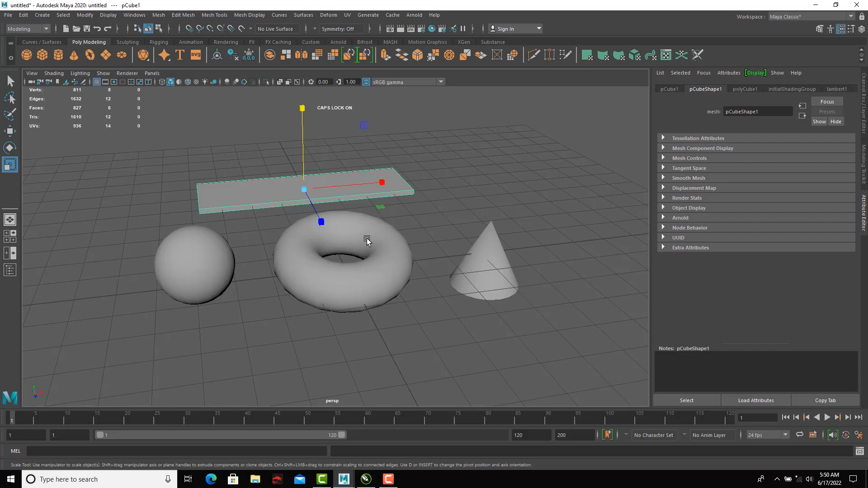
{"action": "left_click_drag", "start_coordinate": [360, 229], "coordinate": [348, 277], "text": "alt"}
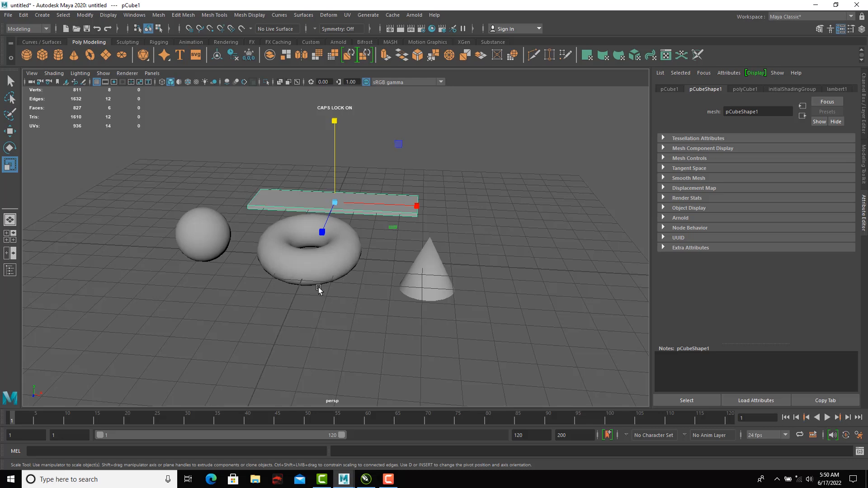
{"action": "scroll", "coordinate": [319, 290], "scroll_direction": "up", "scroll_amount": 3}
{"action": "left_click_drag", "start_coordinate": [320, 290], "coordinate": [333, 286], "text": "alt"}
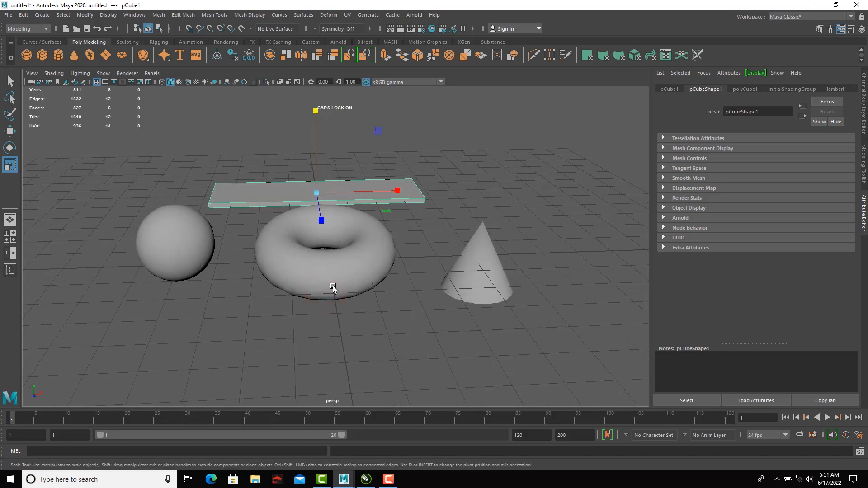
{"action": "middle_click_drag", "start_coordinate": [367, 230], "coordinate": [325, 245], "text": "alt"}
{"action": "right_click_drag", "start_coordinate": [283, 225], "coordinate": [299, 217], "text": "alt"}
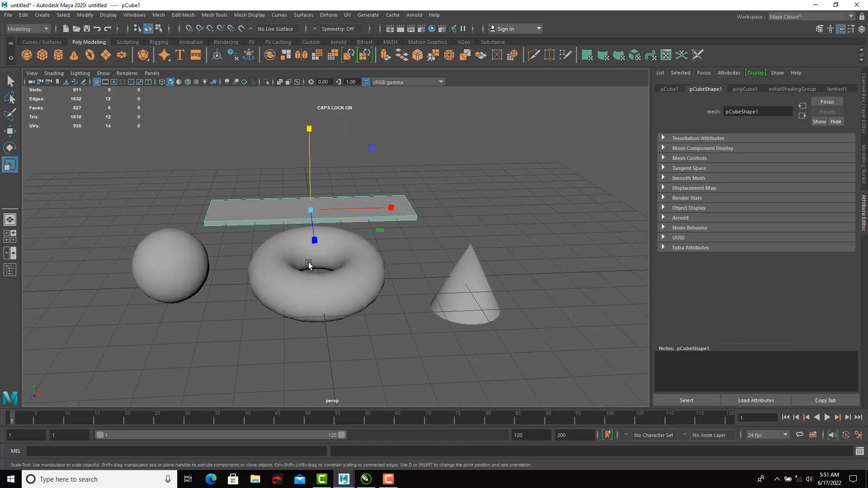
{"action": "left_click_drag", "start_coordinate": [306, 266], "coordinate": [376, 276], "text": "alt"}
{"action": "right_click_drag", "start_coordinate": [377, 277], "coordinate": [397, 248], "text": "alt"}
{"action": "left_click_drag", "start_coordinate": [469, 252], "coordinate": [383, 259], "text": "alt"}
{"action": "right_click_drag", "start_coordinate": [383, 260], "coordinate": [339, 277], "text": "alt"}
{"action": "left_click_drag", "start_coordinate": [339, 277], "coordinate": [457, 279], "text": "alt"}
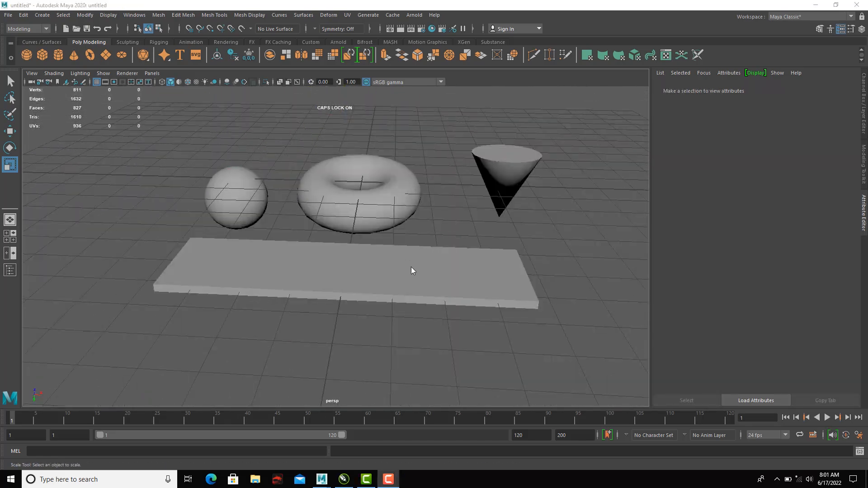
Show the top, perspective, front and side views together, orbit the perspective view, and return to a single view.
{"action": "left_click_drag", "start_coordinate": [412, 267], "coordinate": [376, 276], "text": "alt"}
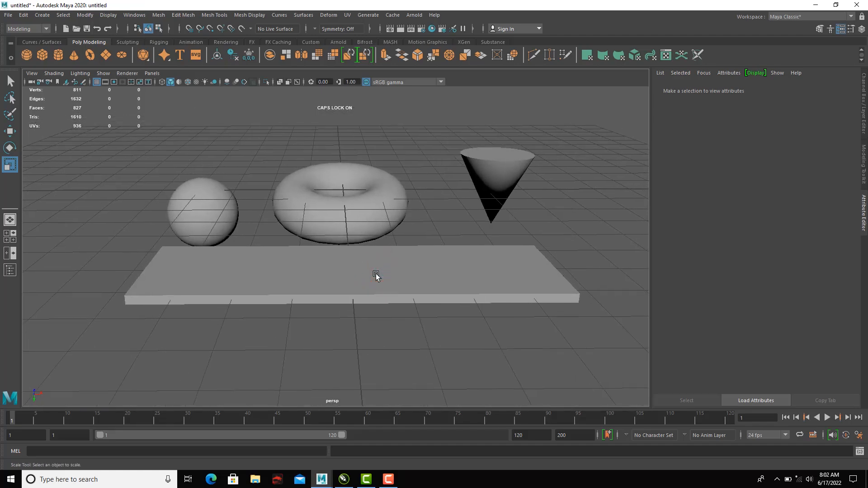
{"action": "key", "text": "space"}
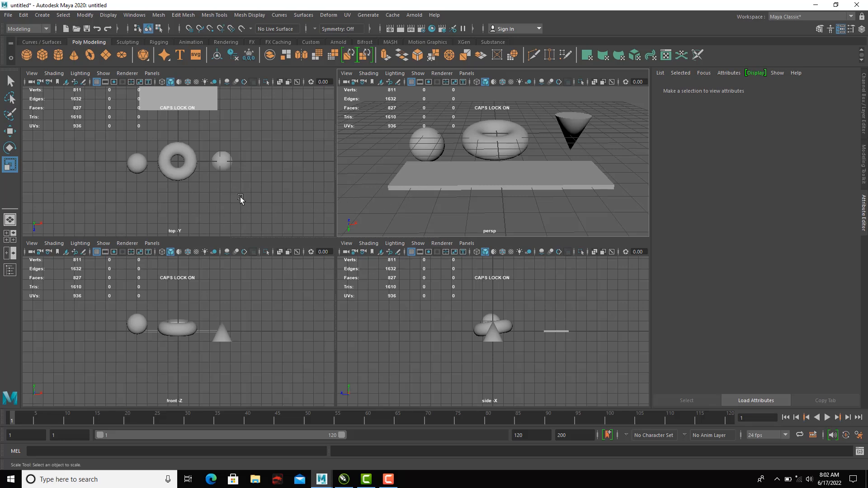
{"action": "left_click_drag", "start_coordinate": [437, 210], "coordinate": [443, 209], "text": "alt"}
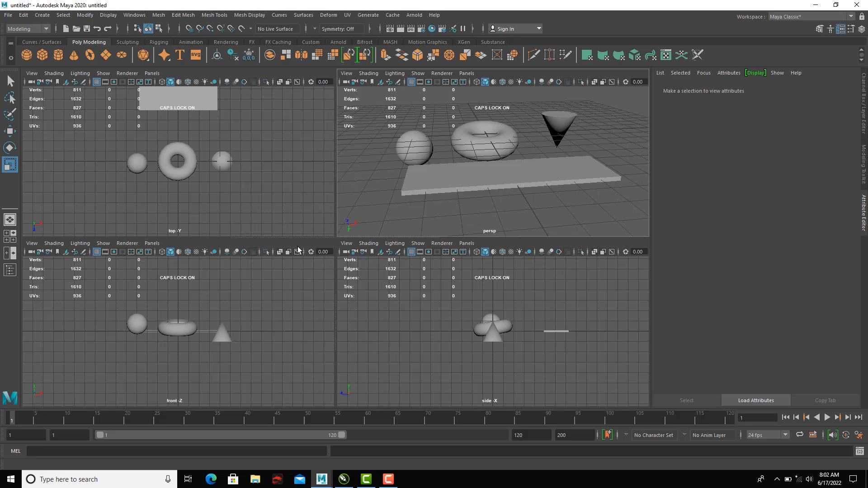
{"action": "mouse_move", "coordinate": [422, 182]}
{"action": "left_mouse_down", "text": "alt"}
{"action": "mouse_move", "coordinate": [465, 180]}
{"action": "mouse_move", "coordinate": [472, 170]}
{"action": "left_mouse_up", "text": "alt"}
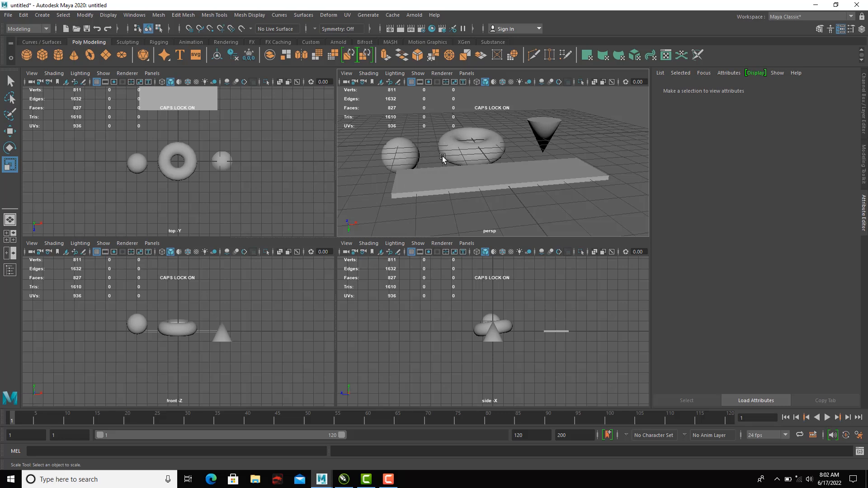
{"action": "key", "text": "space"}
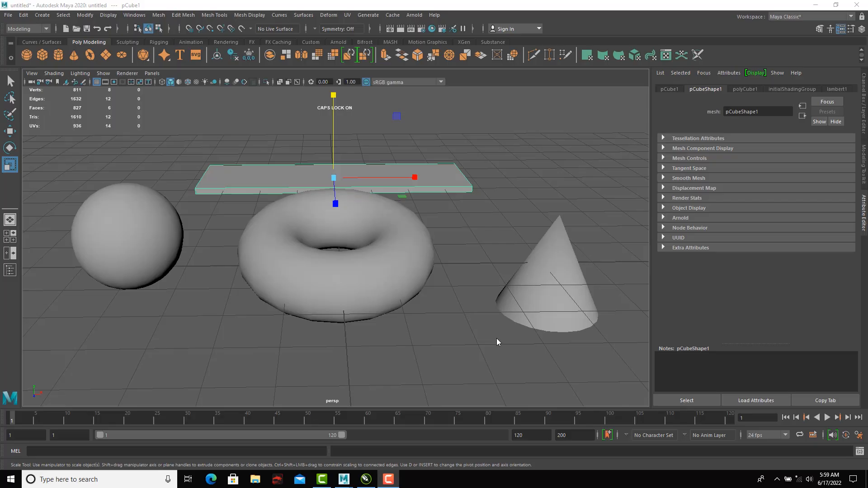
Practice panning, zooming and orbiting around the torus and its neighbouring primitives in the perspective view.
{"action": "mouse_move", "coordinate": [428, 270]}
{"action": "middle_mouse_down", "text": "alt"}
{"action": "mouse_move", "coordinate": [403, 234]}
{"action": "mouse_move", "coordinate": [421, 266]}
{"action": "middle_mouse_up", "text": "alt"}
{"action": "scroll", "coordinate": [411, 248], "scroll_direction": "down", "scroll_amount": 2}
{"action": "scroll", "coordinate": [432, 273], "scroll_direction": "up", "scroll_amount": 2}
{"action": "left_click_drag", "start_coordinate": [432, 273], "coordinate": [393, 281], "text": "alt"}
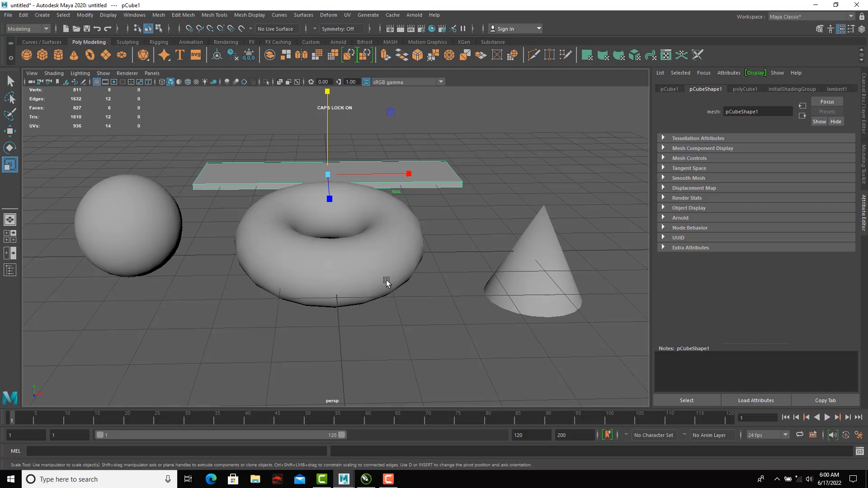
{"action": "middle_click_drag", "start_coordinate": [383, 266], "coordinate": [384, 272], "text": "alt"}
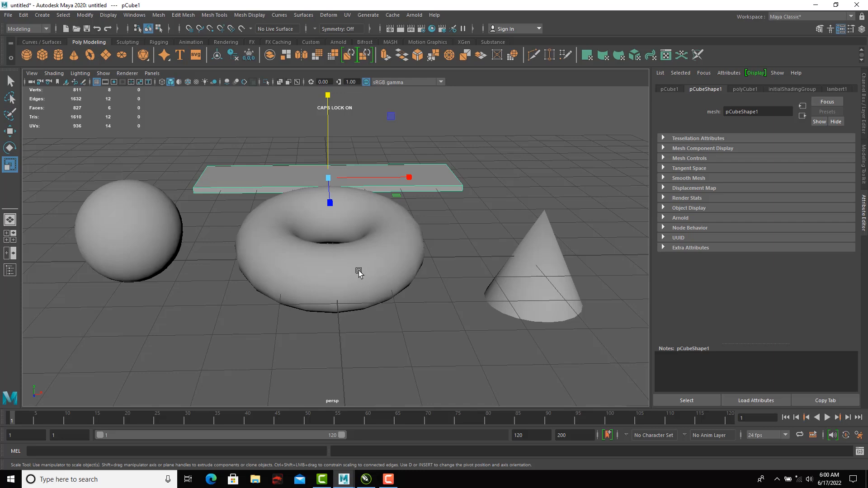
{"action": "middle_click_drag", "start_coordinate": [370, 273], "coordinate": [407, 266], "text": "alt"}
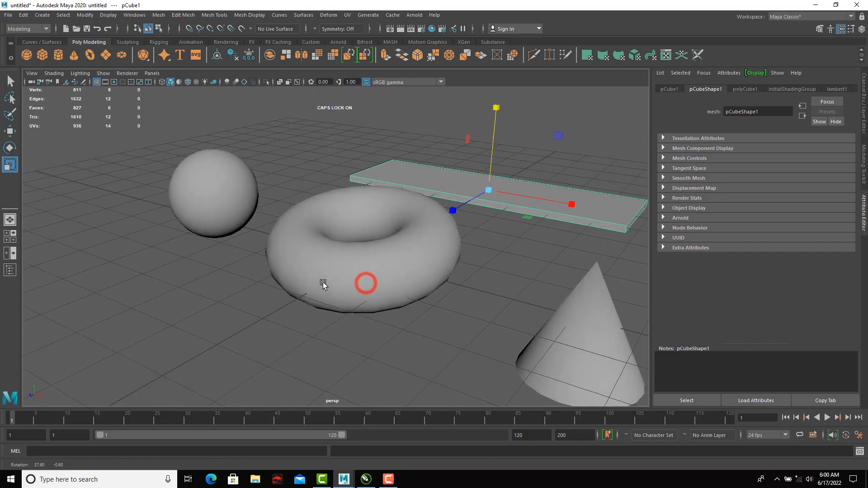
{"action": "left_click_drag", "start_coordinate": [323, 282], "coordinate": [427, 275], "text": "alt"}
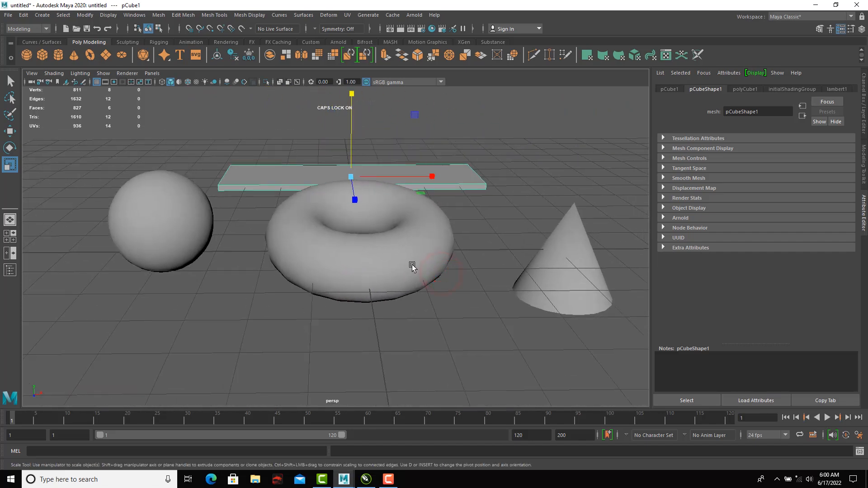
Examine the slab, sphere, torus and cone from different angles by panning, orbiting and zooming the perspective view.
{"action": "middle_click_drag", "start_coordinate": [411, 264], "coordinate": [381, 256], "text": "alt"}
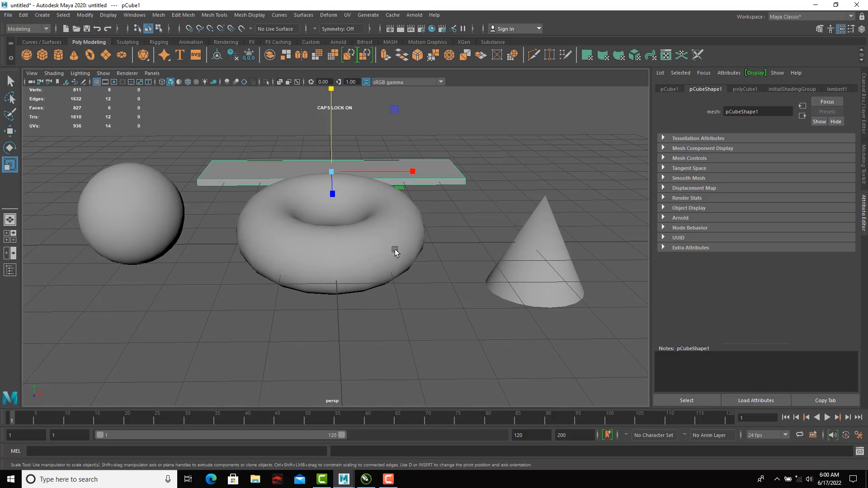
{"action": "middle_click_drag", "start_coordinate": [394, 248], "coordinate": [393, 254], "text": "alt"}
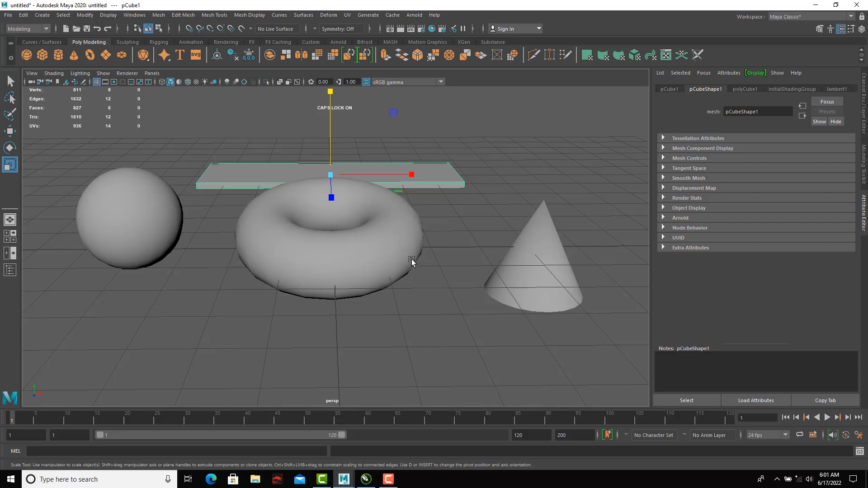
{"action": "left_click_drag", "start_coordinate": [409, 254], "coordinate": [400, 286], "text": "alt"}
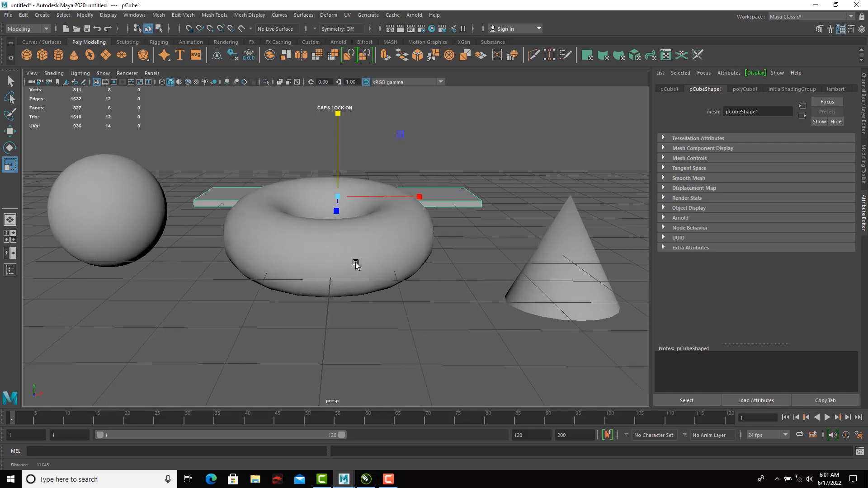
{"action": "right_click_drag", "start_coordinate": [327, 253], "coordinate": [465, 244], "text": "alt"}
{"action": "left_click_drag", "start_coordinate": [336, 253], "coordinate": [471, 295], "text": "alt"}
{"action": "right_click_drag", "start_coordinate": [471, 295], "coordinate": [311, 254], "text": "alt"}
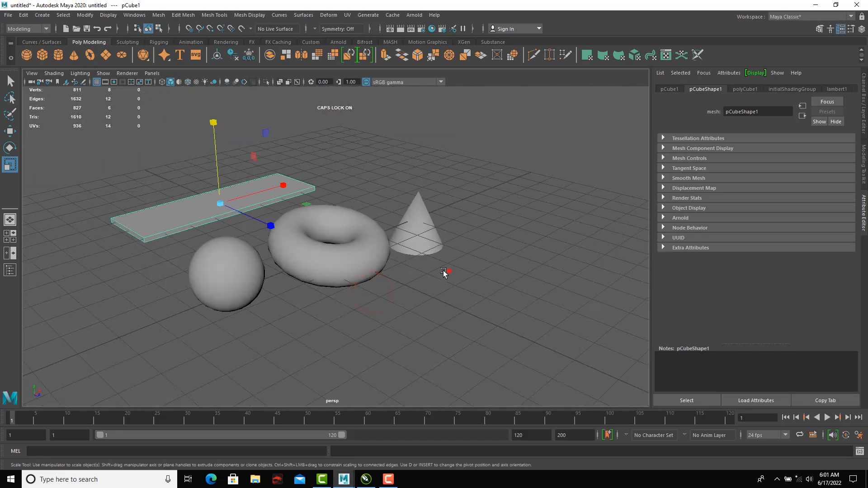
{"action": "left_click_drag", "start_coordinate": [449, 271], "coordinate": [400, 272], "text": "alt"}
{"action": "right_click_drag", "start_coordinate": [342, 256], "coordinate": [371, 256], "text": "alt"}
{"action": "middle_click_drag", "start_coordinate": [371, 255], "coordinate": [404, 250], "text": "alt"}
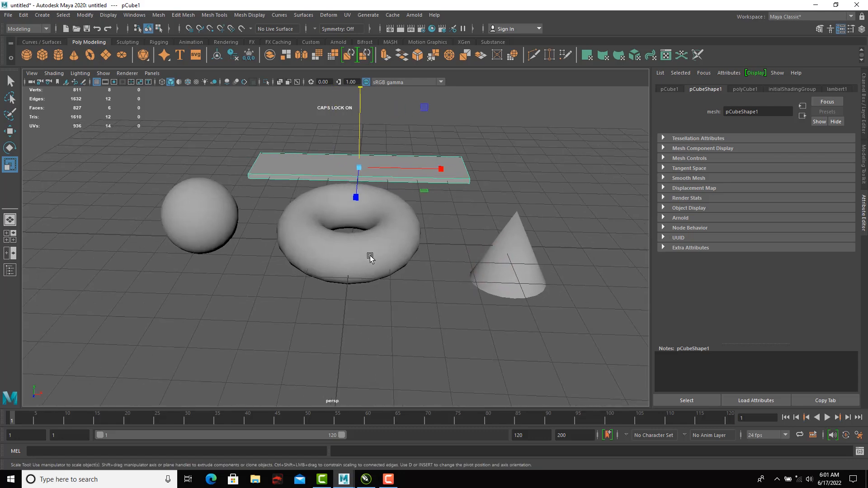
{"action": "right_click_drag", "start_coordinate": [355, 259], "coordinate": [350, 232], "text": "alt"}
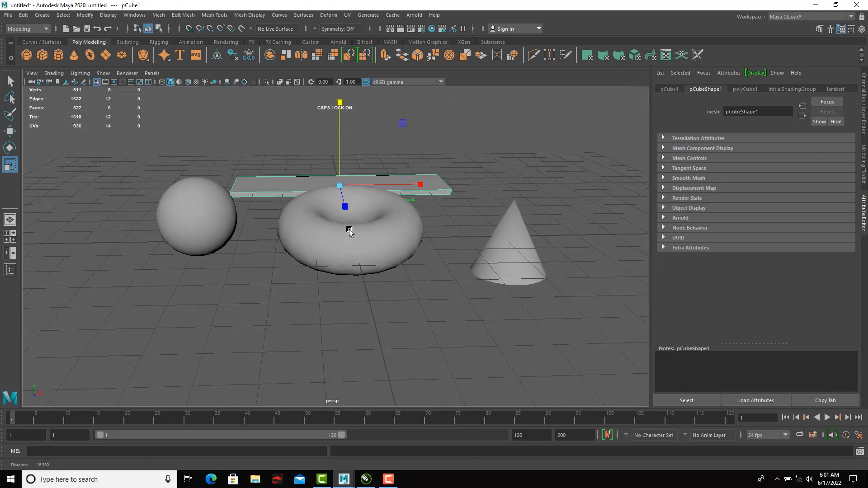
{"action": "left_click_drag", "start_coordinate": [387, 244], "coordinate": [441, 249], "text": "alt"}
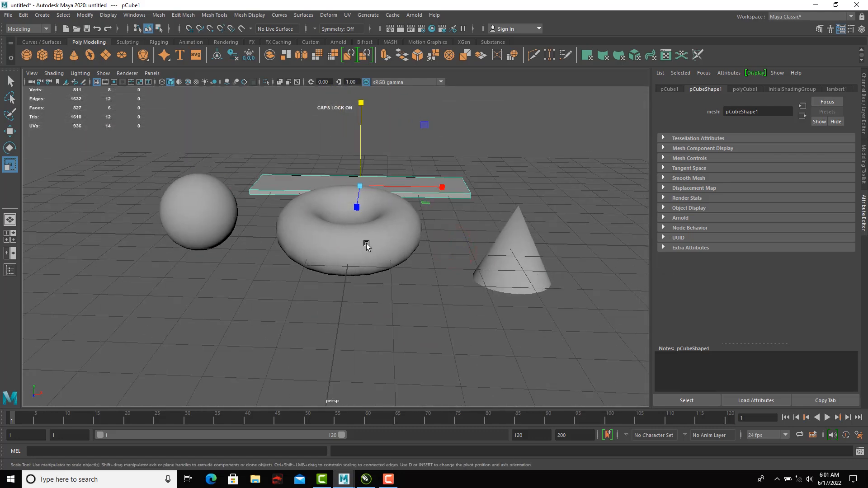
Zoom in close on the torus, then pan the view across to the sphere and back.
{"action": "right_click_drag", "start_coordinate": [363, 240], "coordinate": [665, 286], "text": "alt"}
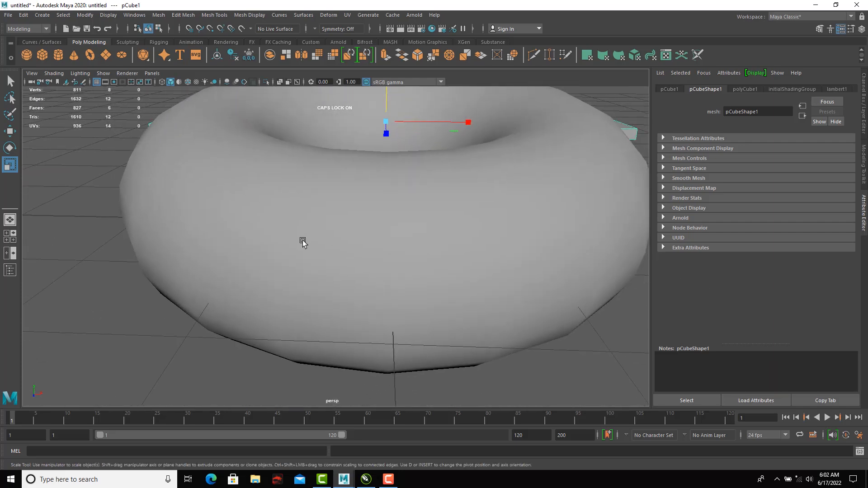
{"action": "right_click_drag", "start_coordinate": [515, 285], "coordinate": [0, 198], "text": "alt"}
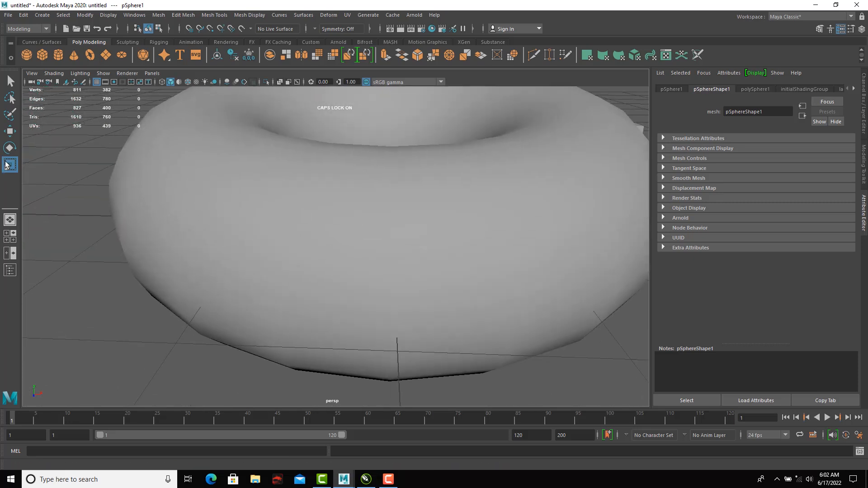
{"action": "right_click_drag", "start_coordinate": [333, 190], "coordinate": [129, 179], "text": "alt"}
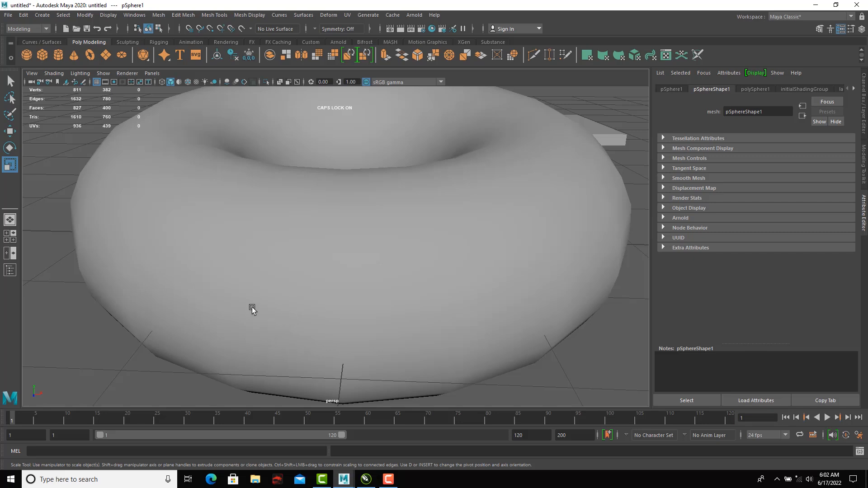
{"action": "left_click_drag", "start_coordinate": [210, 288], "coordinate": [204, 286], "text": "alt"}
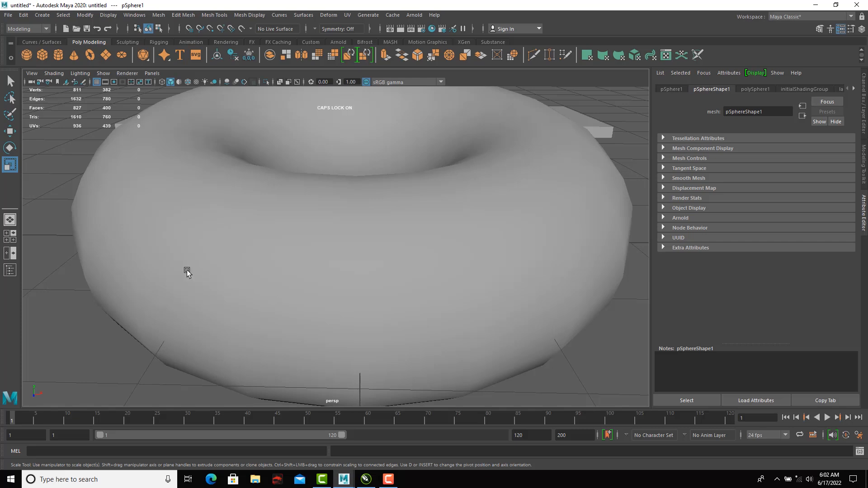
{"action": "middle_click_drag", "start_coordinate": [187, 271], "coordinate": [402, 292], "text": "alt"}
{"action": "middle_click_drag", "start_coordinate": [216, 277], "coordinate": [400, 327], "text": "alt"}
{"action": "mouse_move", "coordinate": [298, 282]}
{"action": "middle_mouse_down", "text": "alt"}
{"action": "mouse_move", "coordinate": [372, 291]}
{"action": "mouse_move", "coordinate": [302, 283]}
{"action": "mouse_move", "coordinate": [380, 281]}
{"action": "mouse_move", "coordinate": [368, 290]}
{"action": "mouse_move", "coordinate": [376, 283]}
{"action": "mouse_move", "coordinate": [362, 277]}
{"action": "mouse_move", "coordinate": [348, 284]}
{"action": "middle_mouse_up", "text": "alt"}
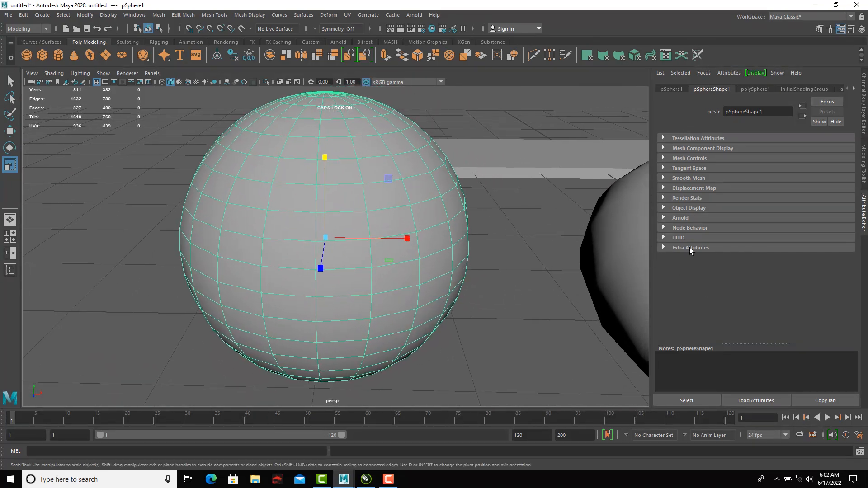
{"action": "middle_click_drag", "start_coordinate": [556, 256], "coordinate": [389, 227], "text": "alt"}
{"action": "middle_click_drag", "start_coordinate": [465, 235], "coordinate": [419, 230], "text": "alt"}
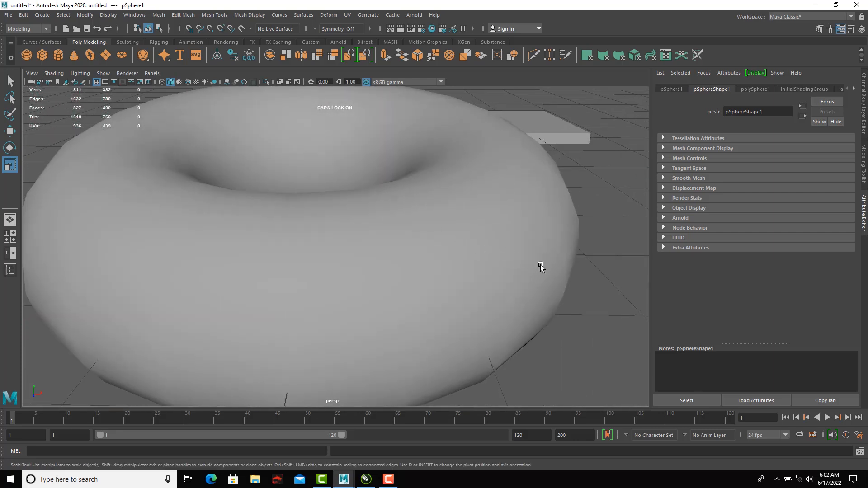
Zoom out from the torus and orbit around it to examine it from its opposite side.
{"action": "right_click_drag", "start_coordinate": [541, 265], "coordinate": [479, 244], "text": "alt"}
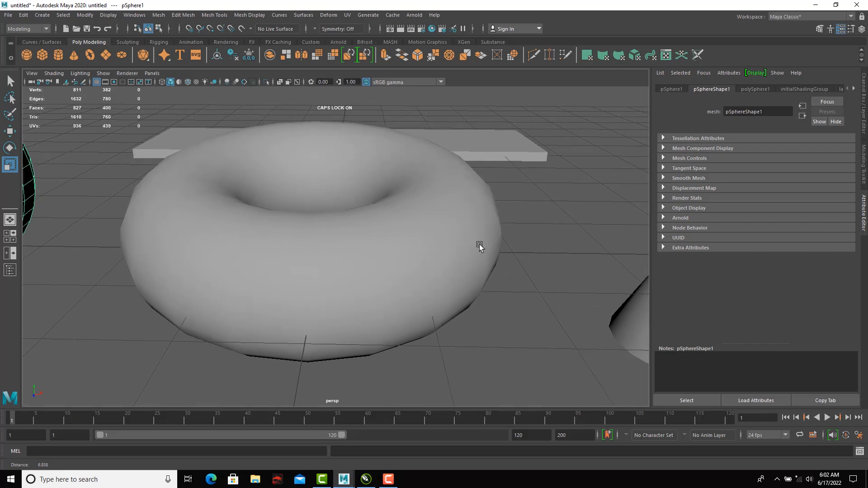
{"action": "right_click_drag", "start_coordinate": [479, 245], "coordinate": [429, 249], "text": "alt"}
{"action": "left_click_drag", "start_coordinate": [429, 249], "coordinate": [244, 251], "text": "alt"}
{"action": "left_click_drag", "start_coordinate": [446, 246], "coordinate": [365, 231], "text": "alt"}
{"action": "right_click_drag", "start_coordinate": [364, 231], "coordinate": [350, 300], "text": "alt"}
{"action": "left_click_drag", "start_coordinate": [350, 300], "coordinate": [322, 284], "text": "alt"}
{"action": "right_click_drag", "start_coordinate": [323, 283], "coordinate": [426, 311], "text": "alt"}
{"action": "middle_click_drag", "start_coordinate": [426, 311], "coordinate": [431, 194], "text": "alt"}
{"action": "left_click_drag", "start_coordinate": [280, 265], "coordinate": [402, 235], "text": "alt"}
{"action": "right_click_drag", "start_coordinate": [402, 236], "coordinate": [345, 223], "text": "alt"}
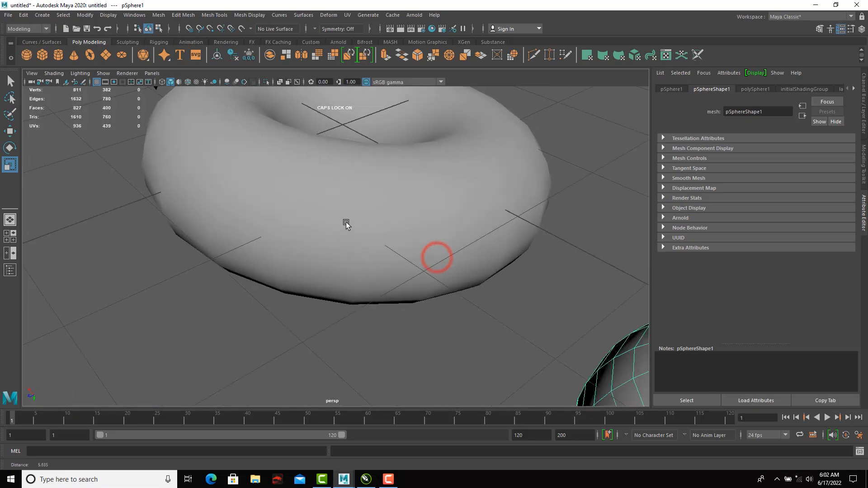
Orbit around the group to view the slab in the foreground, and bring the view back to the torus.
{"action": "left_click_drag", "start_coordinate": [444, 237], "coordinate": [538, 272], "text": "alt"}
{"action": "left_click_drag", "start_coordinate": [229, 267], "coordinate": [506, 199], "text": "alt"}
{"action": "mouse_move", "coordinate": [351, 233]}
{"action": "right_mouse_down", "text": "alt"}
{"action": "mouse_move", "coordinate": [486, 236]}
{"action": "mouse_move", "coordinate": [537, 274]}
{"action": "mouse_move", "coordinate": [338, 238]}
{"action": "right_mouse_up", "text": "alt"}
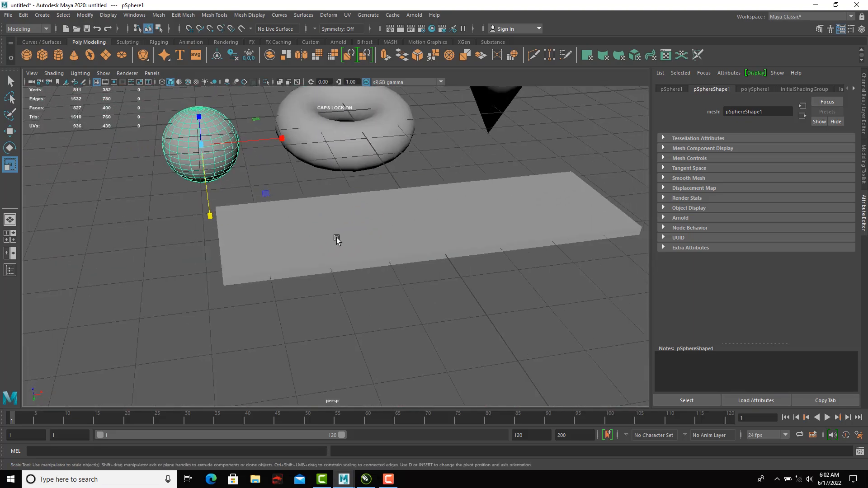
{"action": "left_click_drag", "start_coordinate": [347, 259], "coordinate": [361, 271], "text": "alt"}
{"action": "right_click_drag", "start_coordinate": [361, 272], "coordinate": [337, 242], "text": "alt"}
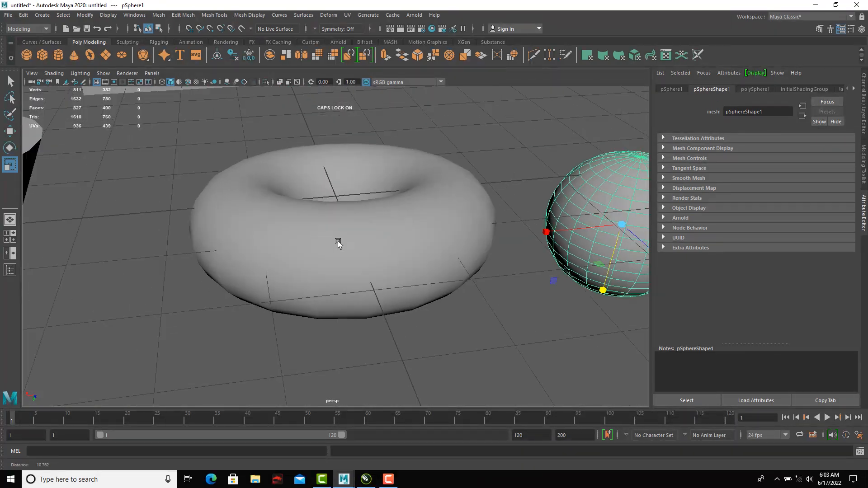
Orbit to look straight through the torus's hole and zoom in on it.
{"action": "left_click_drag", "start_coordinate": [337, 243], "coordinate": [349, 148], "text": "alt"}
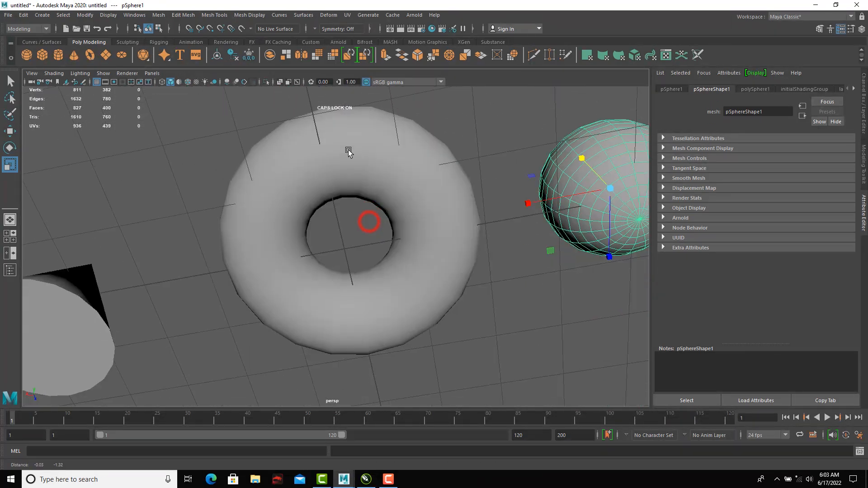
{"action": "right_click_drag", "start_coordinate": [349, 149], "coordinate": [441, 178], "text": "alt"}
{"action": "middle_click_drag", "start_coordinate": [441, 177], "coordinate": [398, 221], "text": "alt"}
{"action": "left_click_drag", "start_coordinate": [398, 222], "coordinate": [402, 196], "text": "alt"}
{"action": "scroll", "coordinate": [417, 180], "scroll_direction": "down", "scroll_amount": 1}
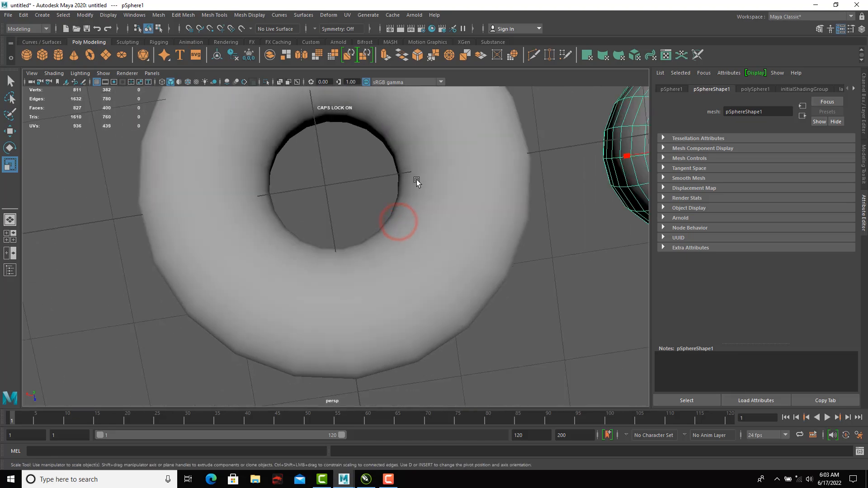
Tilt the view away from the torus's hole and zoom out to frame all four primitives.
{"action": "scroll", "coordinate": [417, 180], "scroll_direction": "up", "scroll_amount": 1}
{"action": "middle_click_drag", "start_coordinate": [402, 186], "coordinate": [400, 236], "text": "alt"}
{"action": "left_click_drag", "start_coordinate": [401, 239], "coordinate": [395, 242], "text": "alt"}
{"action": "right_click_drag", "start_coordinate": [395, 241], "coordinate": [391, 196], "text": "alt"}
{"action": "left_click_drag", "start_coordinate": [392, 196], "coordinate": [383, 246], "text": "alt"}
{"action": "mouse_move", "coordinate": [384, 250]}
{"action": "left_mouse_down", "text": "alt"}
{"action": "mouse_move", "coordinate": [379, 228]}
{"action": "mouse_move", "coordinate": [394, 294]}
{"action": "mouse_move", "coordinate": [384, 235]}
{"action": "left_mouse_up", "text": "alt"}
{"action": "right_click_drag", "start_coordinate": [384, 235], "coordinate": [378, 183], "text": "alt"}
{"action": "left_click_drag", "start_coordinate": [379, 183], "coordinate": [367, 245], "text": "alt"}
{"action": "left_click_drag", "start_coordinate": [268, 238], "coordinate": [334, 276], "text": "alt"}
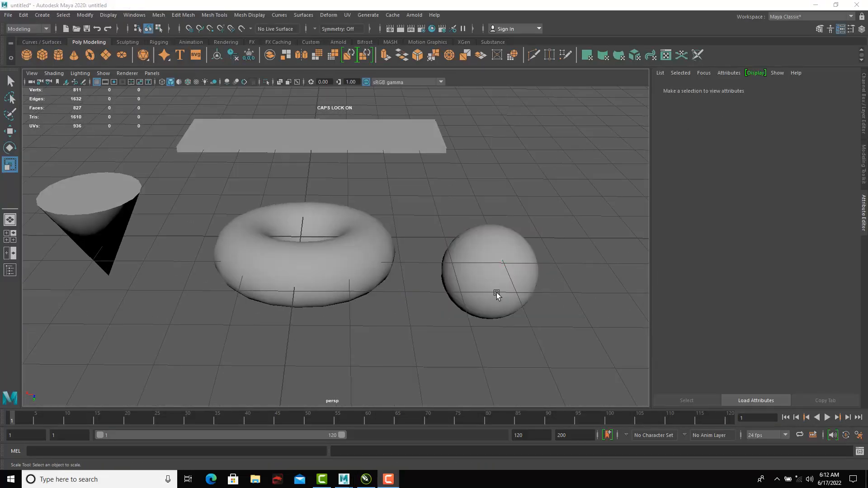
View the unselected primitives from several angles, ending at a low angle with the sphere beside the torus.
{"action": "left_click_drag", "start_coordinate": [464, 290], "coordinate": [428, 286], "text": "alt"}
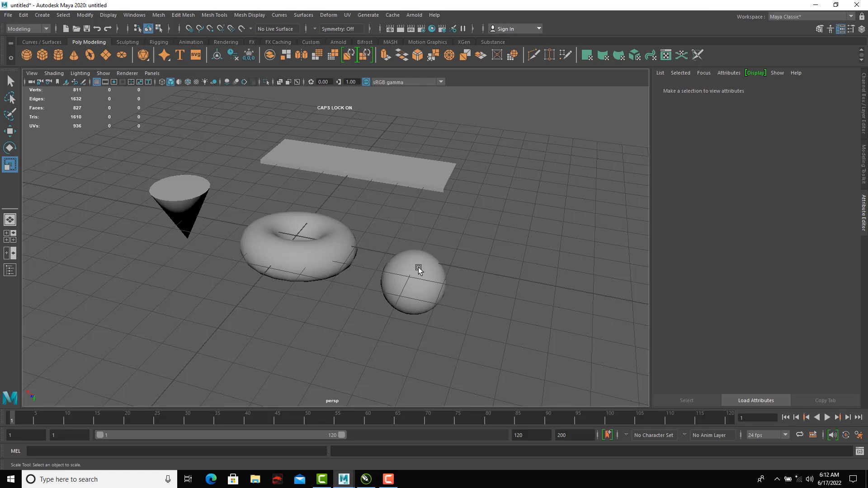
{"action": "right_click_drag", "start_coordinate": [374, 266], "coordinate": [402, 276], "text": "alt"}
{"action": "mouse_move", "coordinate": [401, 276]}
{"action": "left_mouse_down", "text": "alt"}
{"action": "mouse_move", "coordinate": [413, 272]}
{"action": "mouse_move", "coordinate": [384, 274]}
{"action": "mouse_move", "coordinate": [402, 277]}
{"action": "left_mouse_up", "text": "alt"}
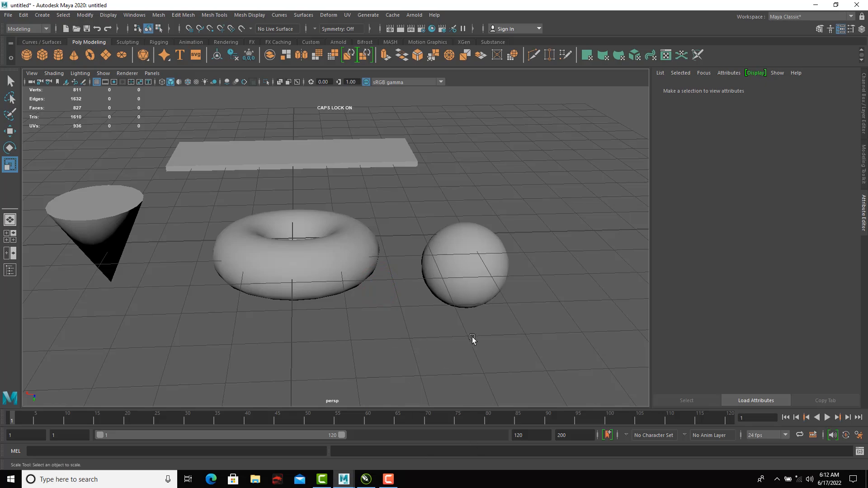
{"action": "left_click_drag", "start_coordinate": [473, 339], "coordinate": [407, 312], "text": "alt"}
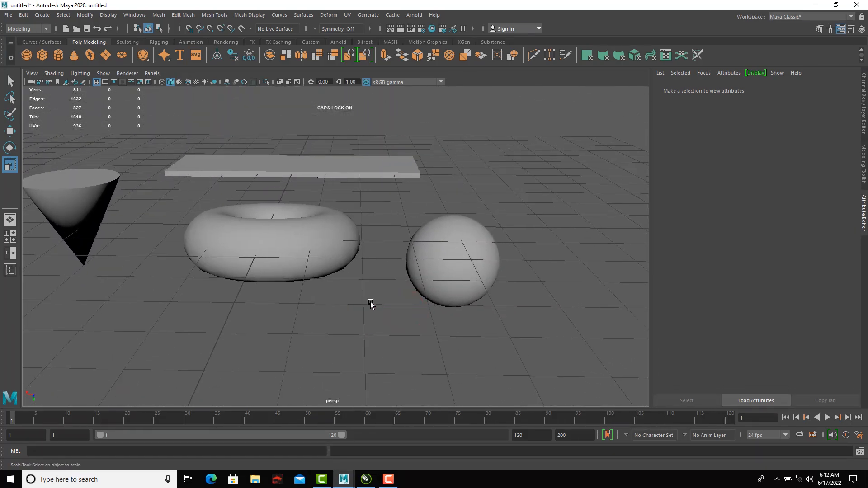